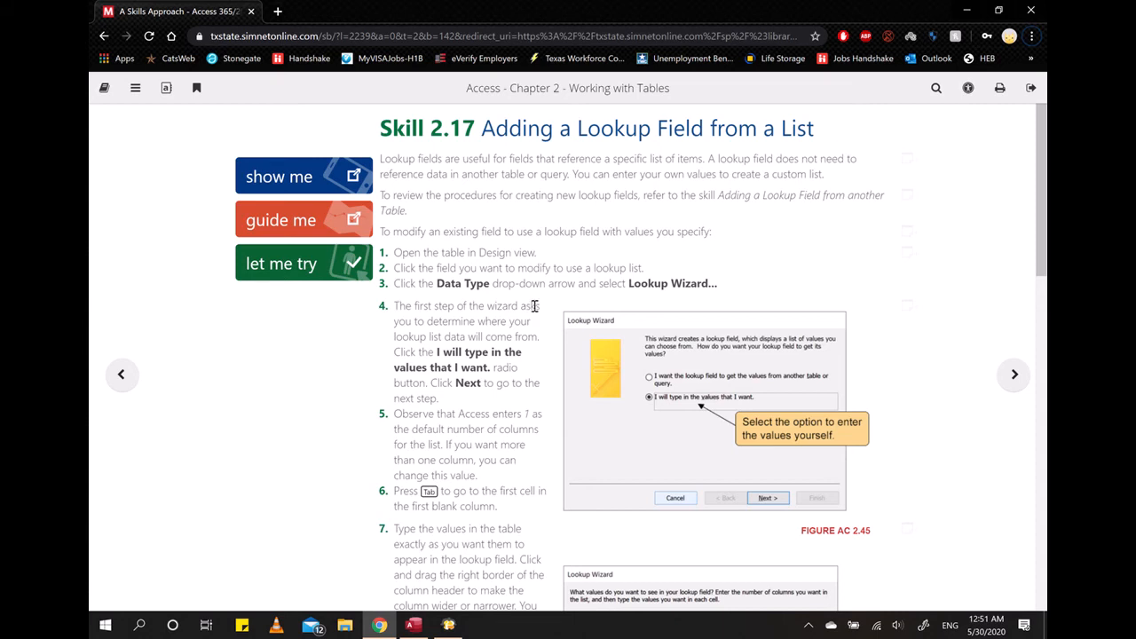
- Switch from the Skill 2.17 page to the AC2-Spa database in Access and open the Appointments table
scroll(664, 315, down, 15)
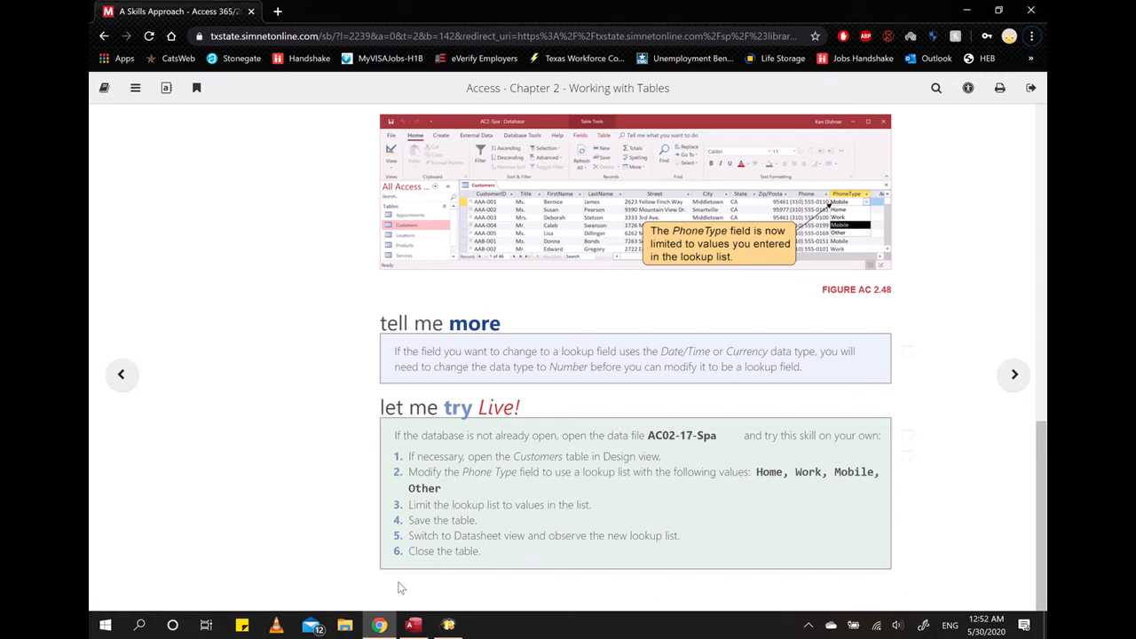
click(414, 626)
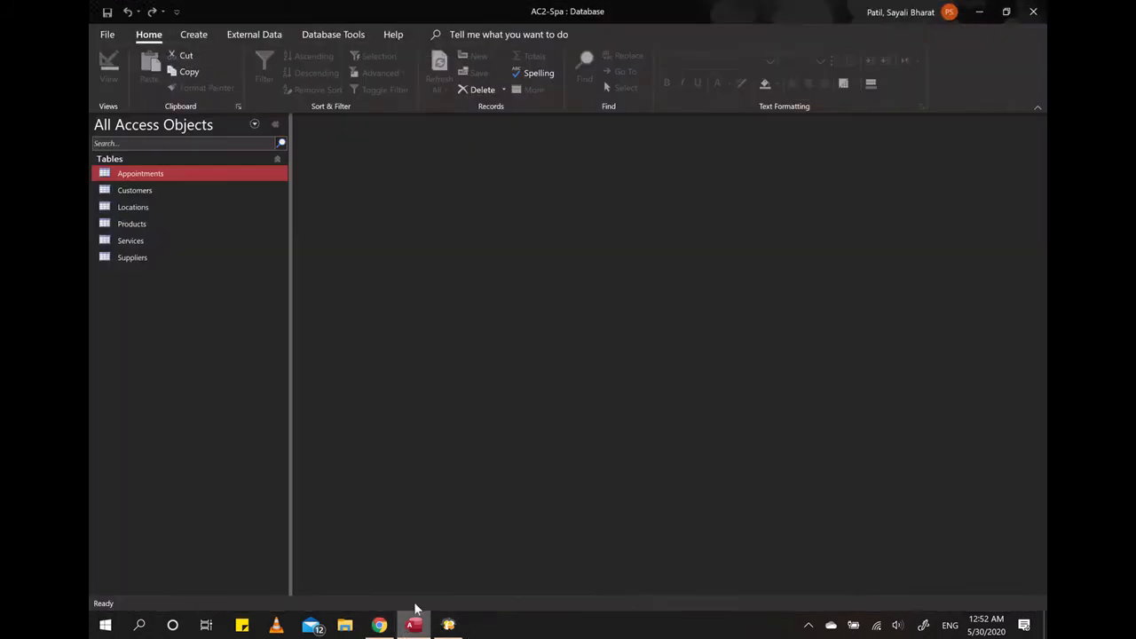
double_click(174, 176)
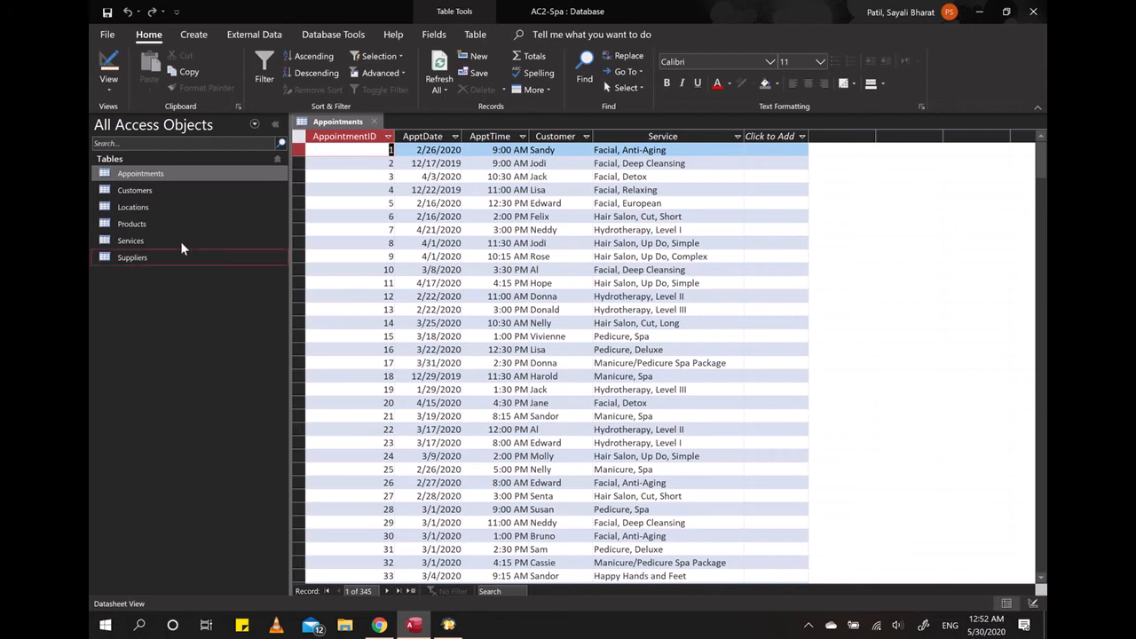
click(166, 174)
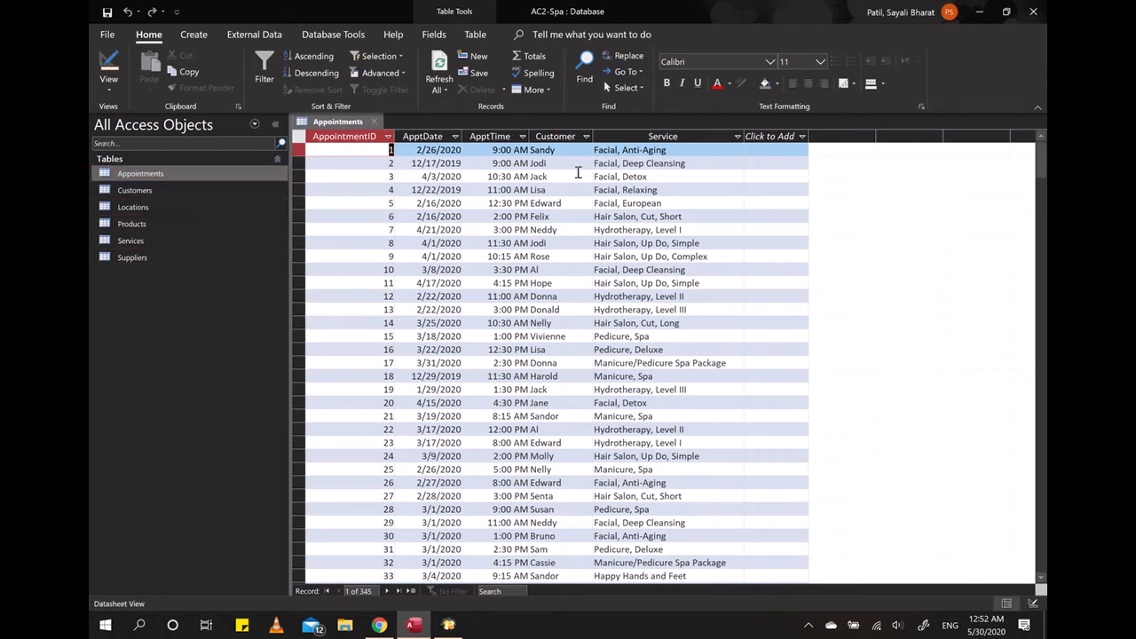
- Add a Lookup & Relationship field to the Appointments table, allow the wizard to open, and choose to type in the values
click(802, 137)
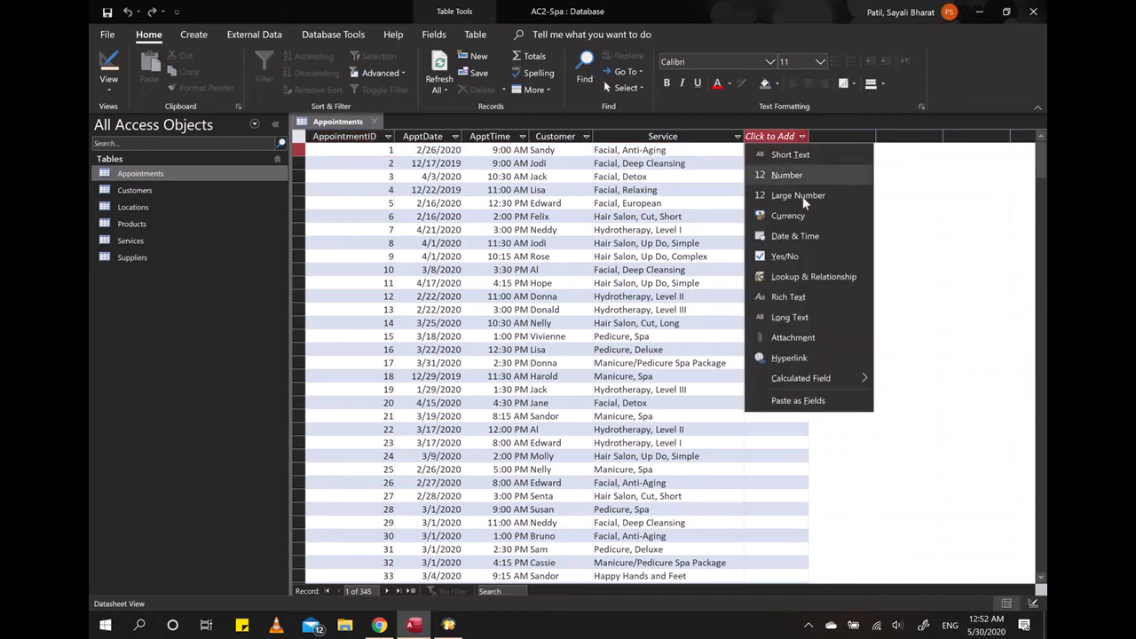
click(826, 275)
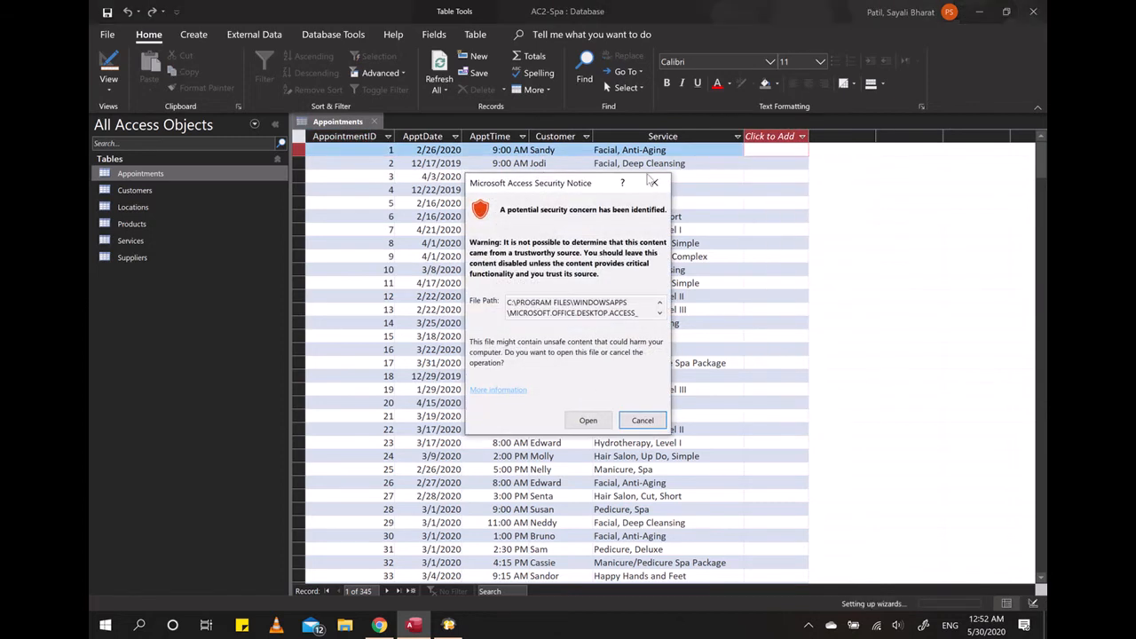
click(593, 416)
drag(599, 133, 806, 237)
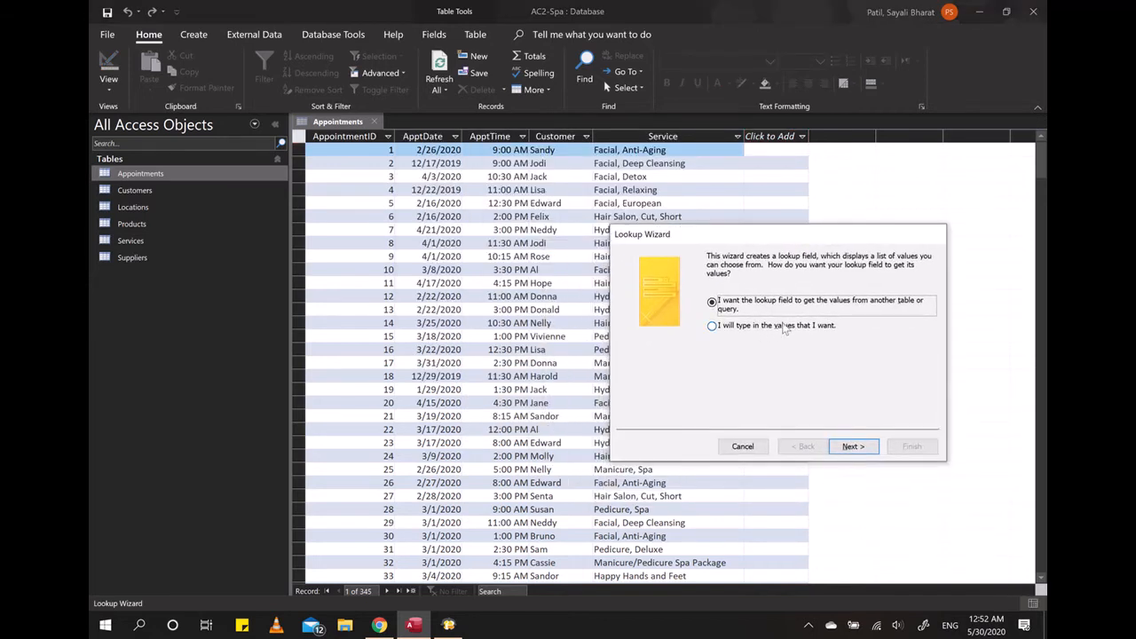
click(745, 327)
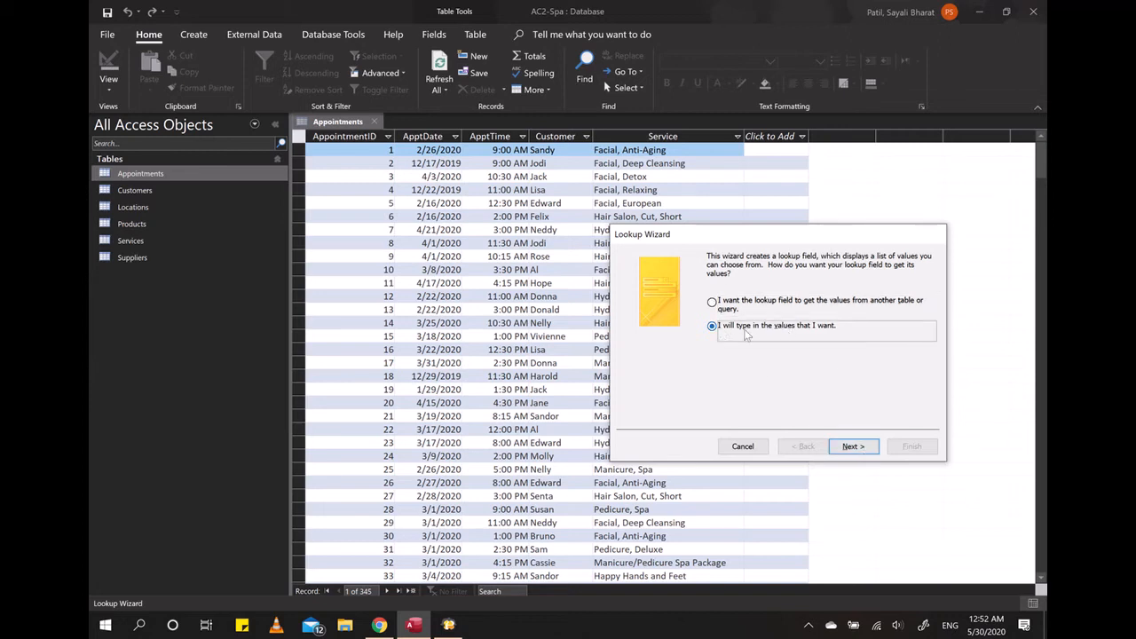
click(850, 446)
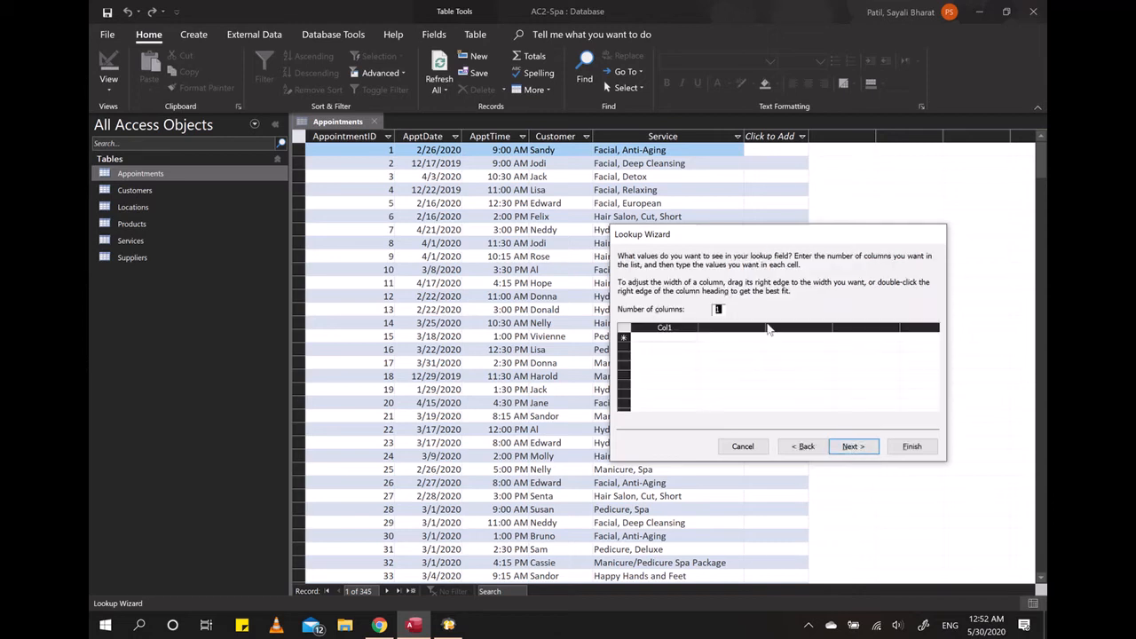
- Try the lookup list with 2 columns and return the number of columns to 1
drag(727, 243, 680, 262)
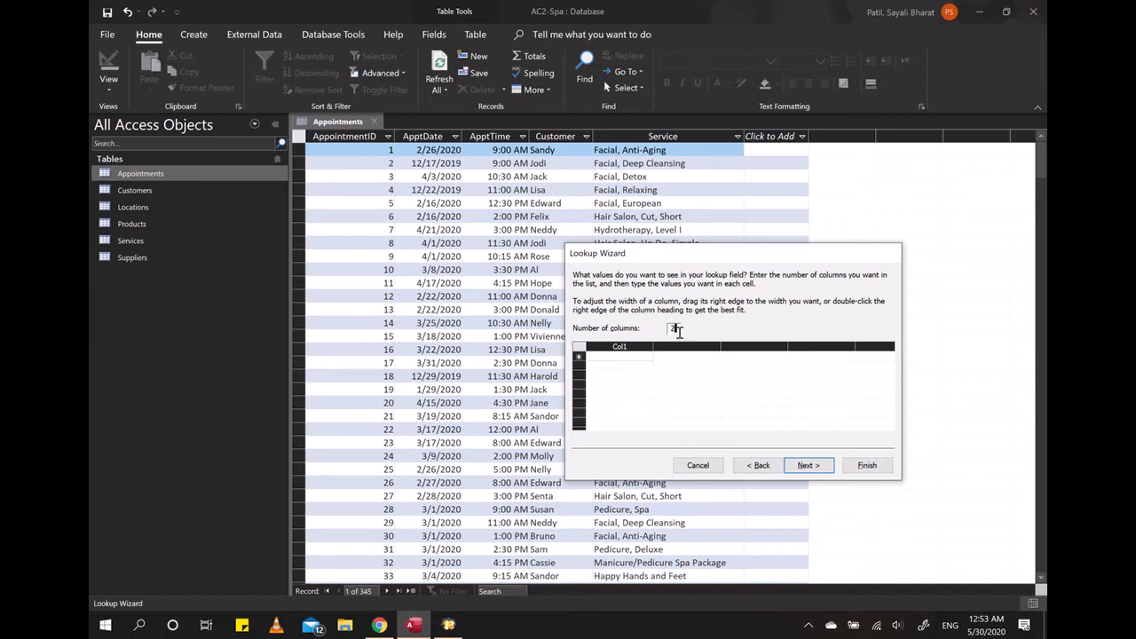
click(680, 389)
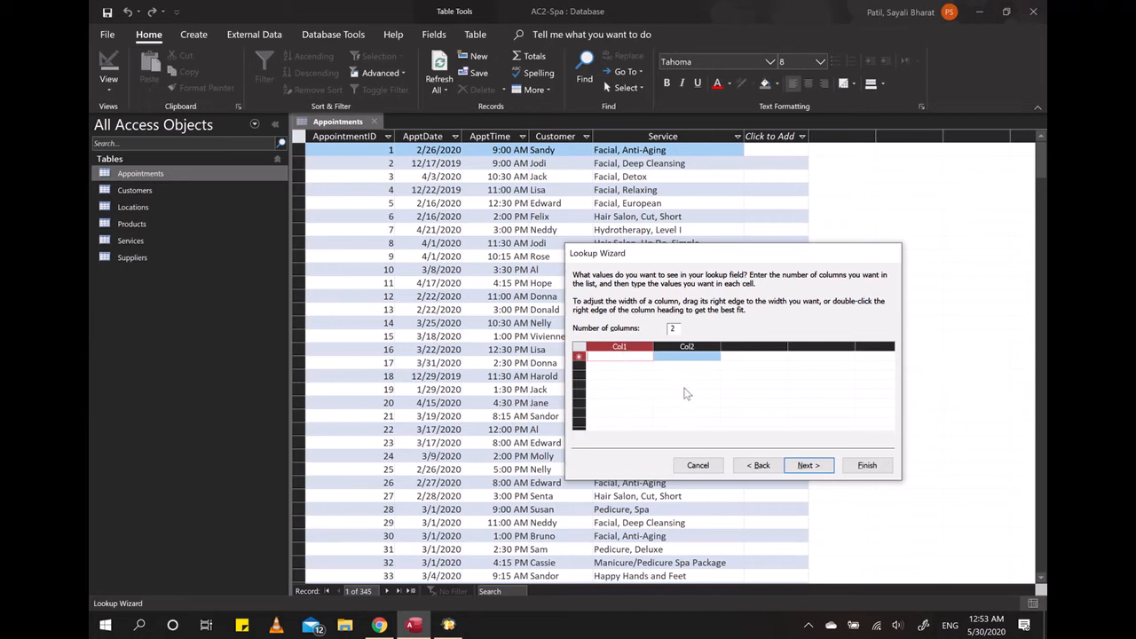
click(674, 328)
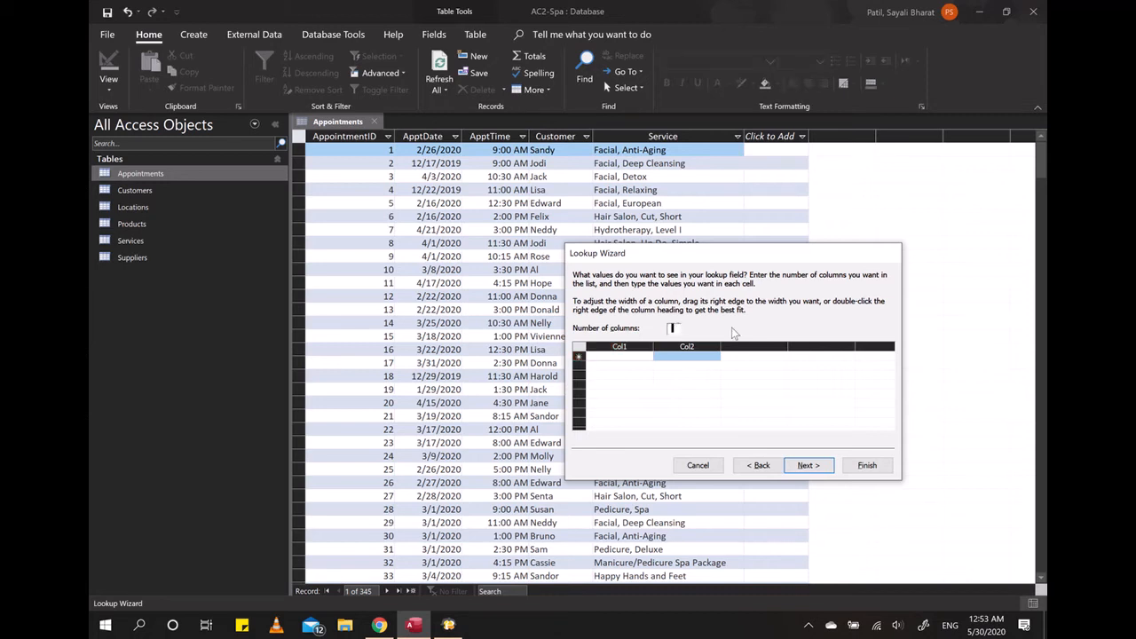
click(678, 393)
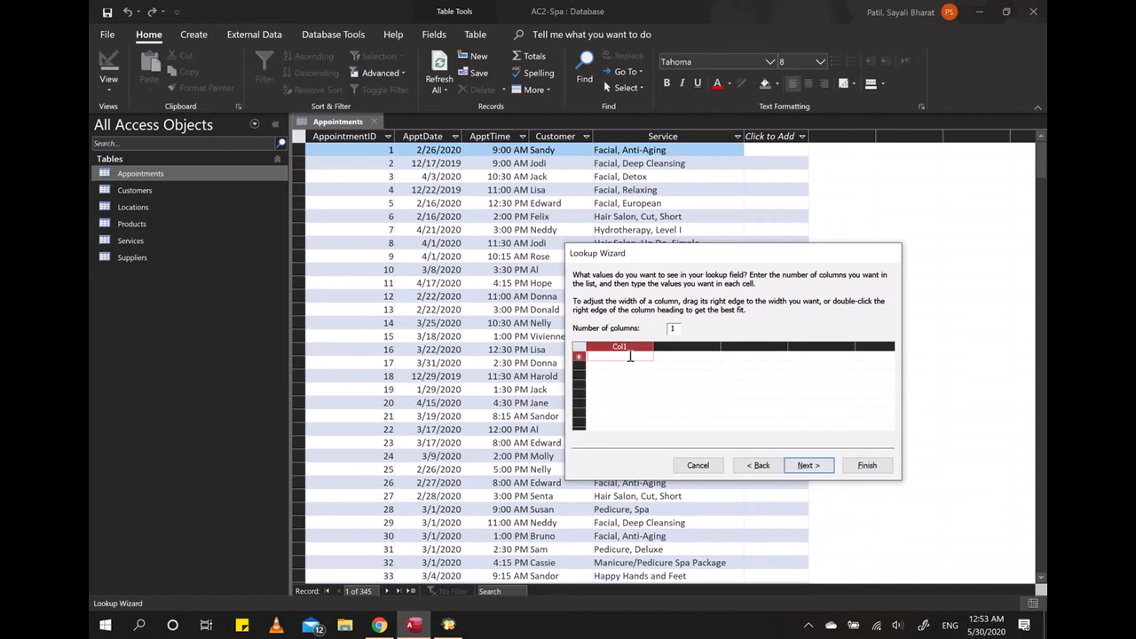
- Enter the lookup values SPA 1, SPA 2, Massage 1 and Massage 2, and proceed to the field label settings
text(SPA 1)
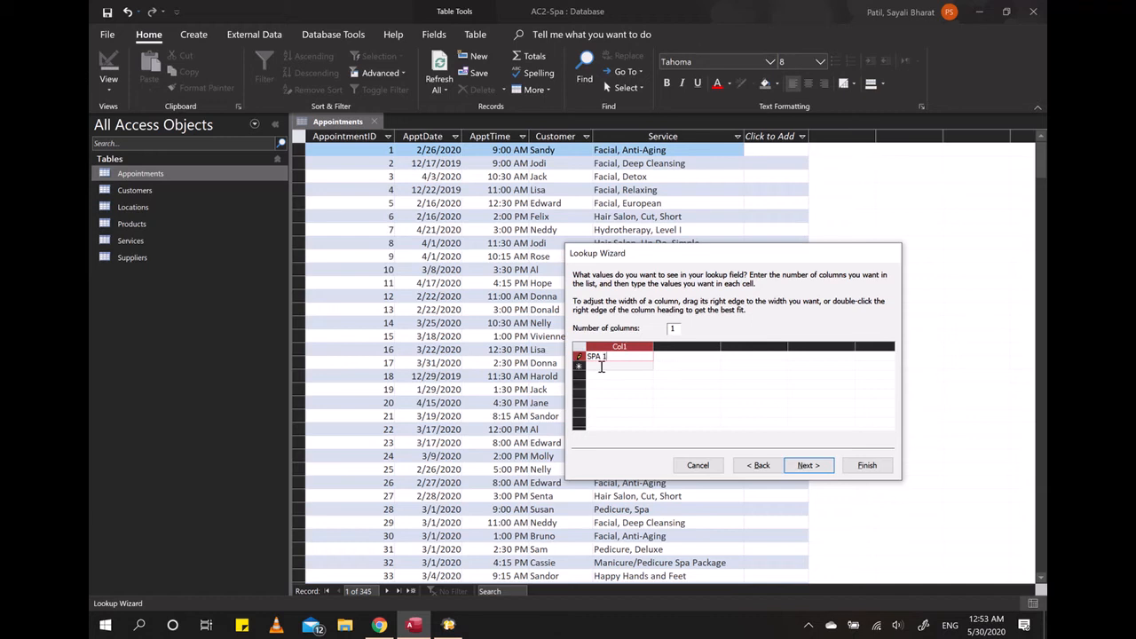
click(601, 366)
text(SPA 2)
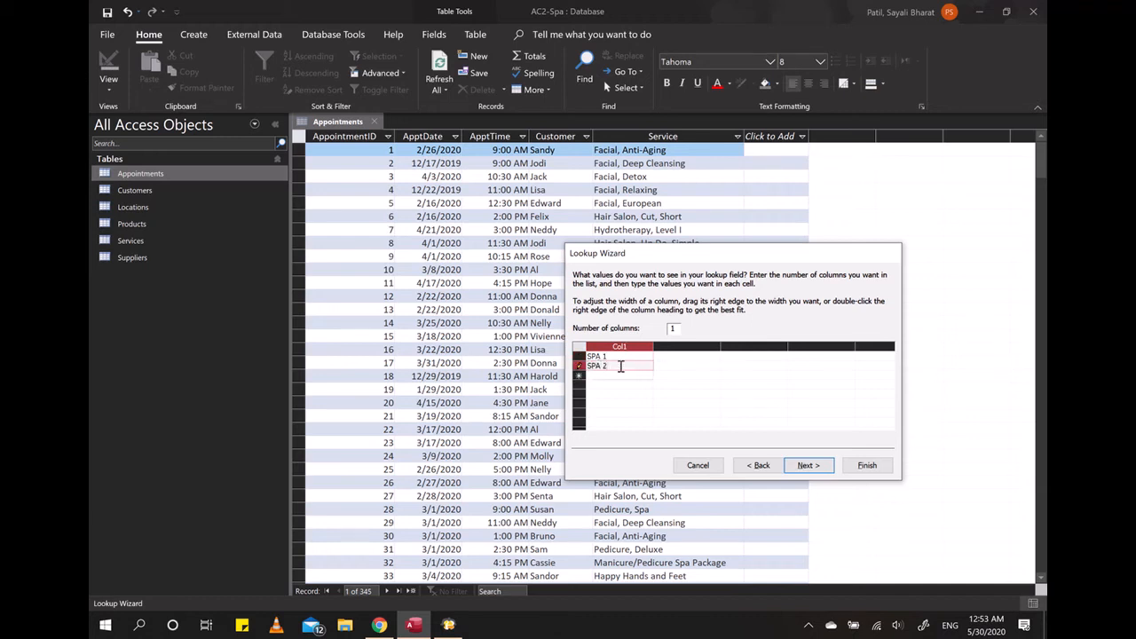
click(611, 375)
text(Mas)
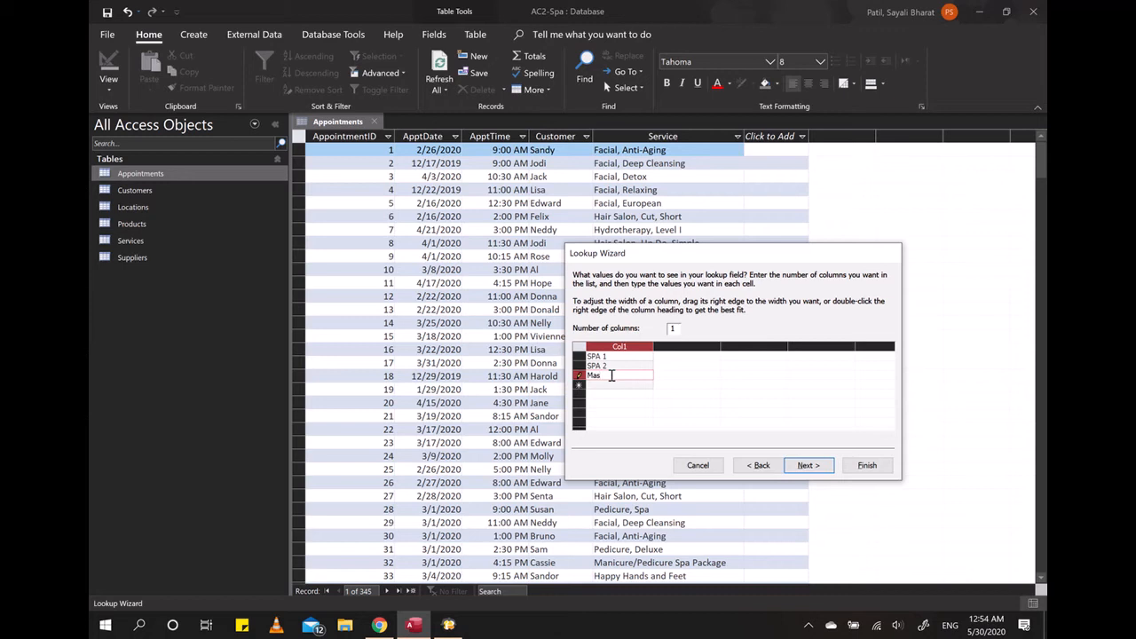
text(sage 1)
click(620, 387)
text(Mas)
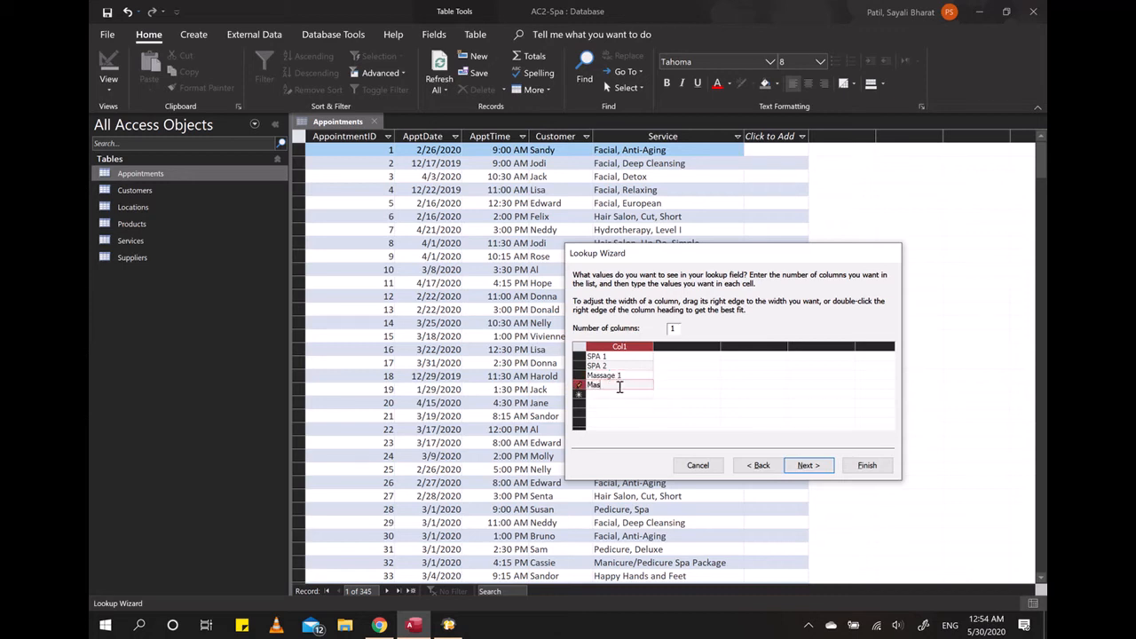
text(sage 2)
click(809, 466)
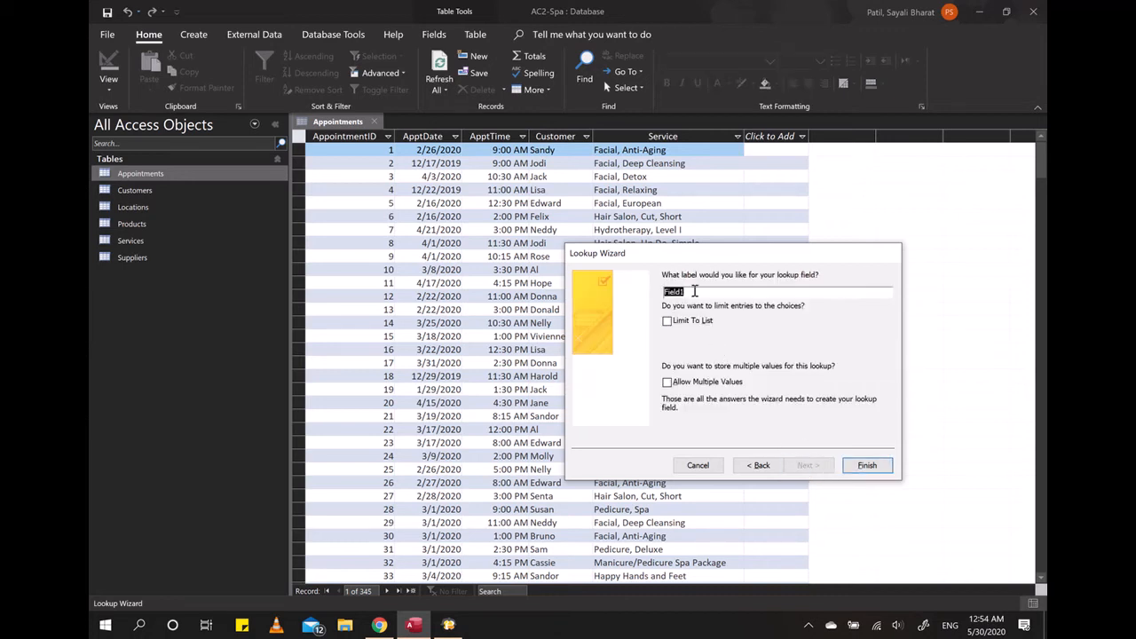
- Label the lookup field RoomName, limit entries to the list, and finish the wizard
text(R)
click(667, 325)
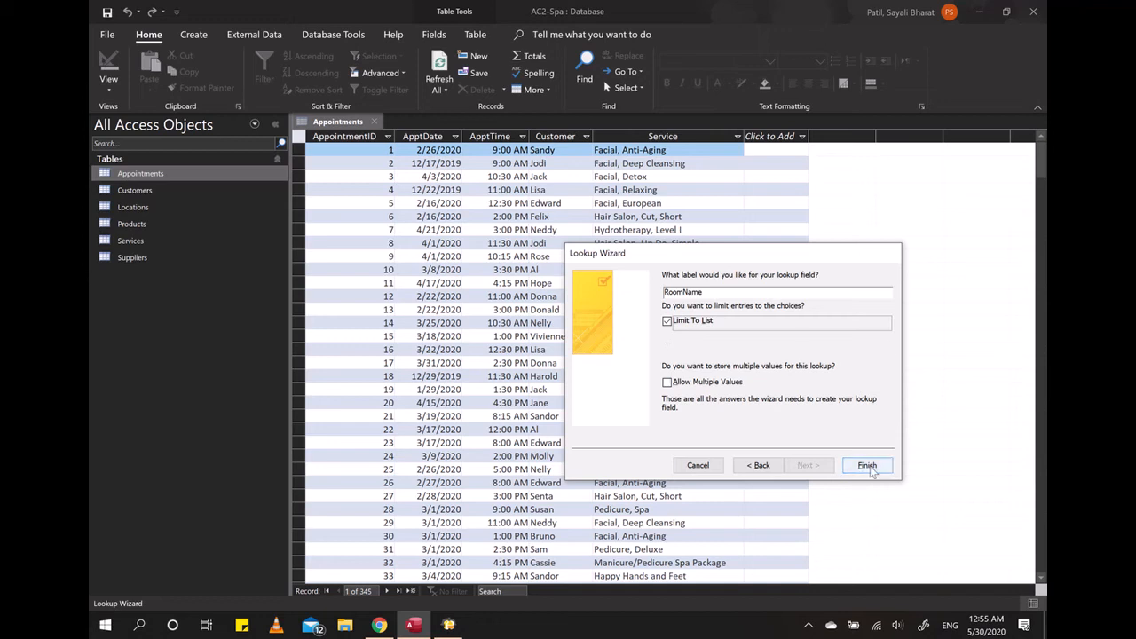
click(867, 467)
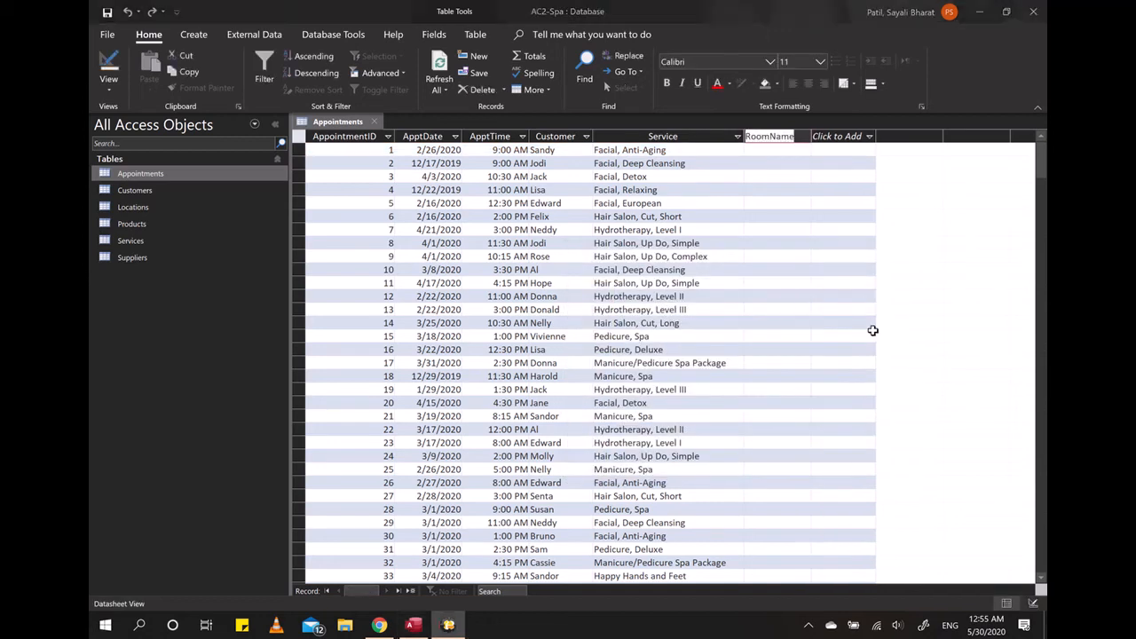
- Set RoomName to Massage 1 for appointment 1 and to Massage 2 for appointment 2 from the lookup list
click(796, 151)
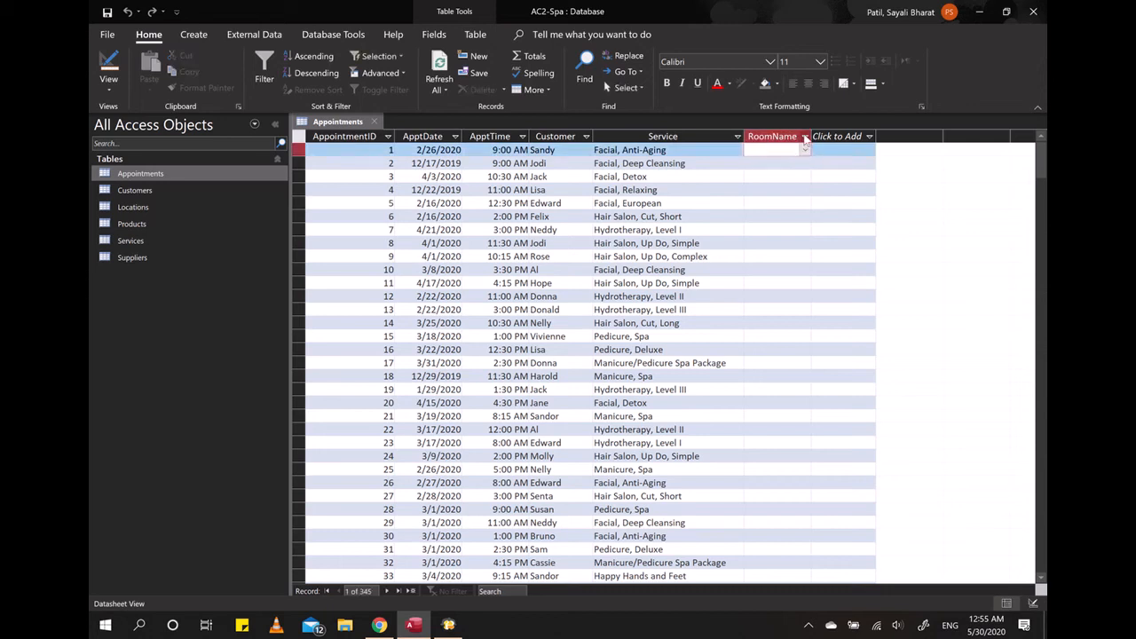
click(804, 151)
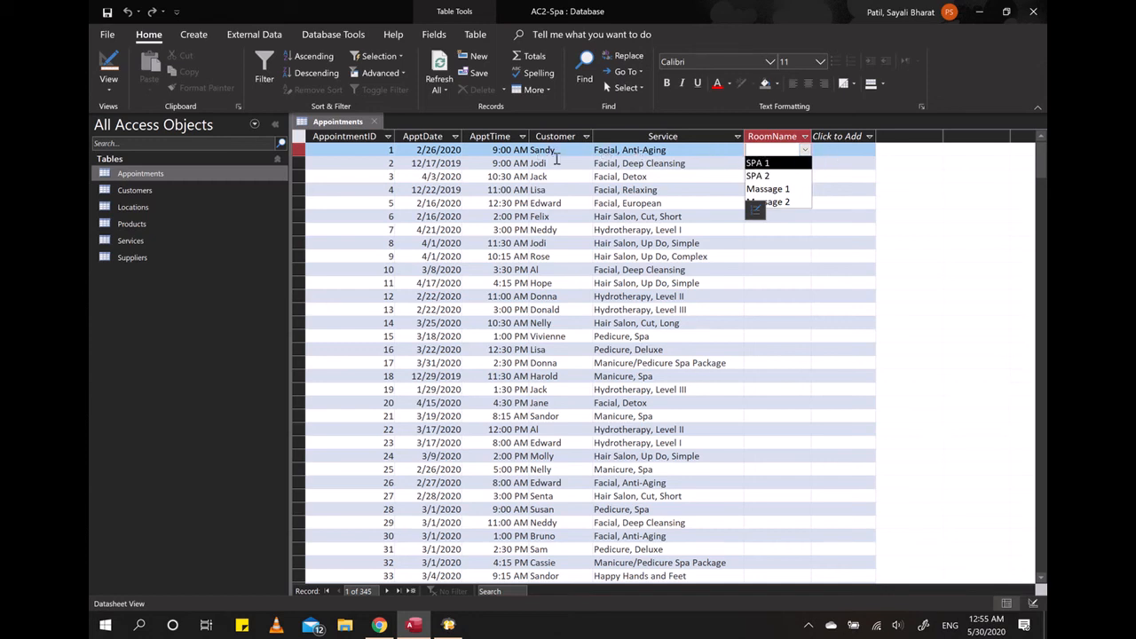
click(711, 153)
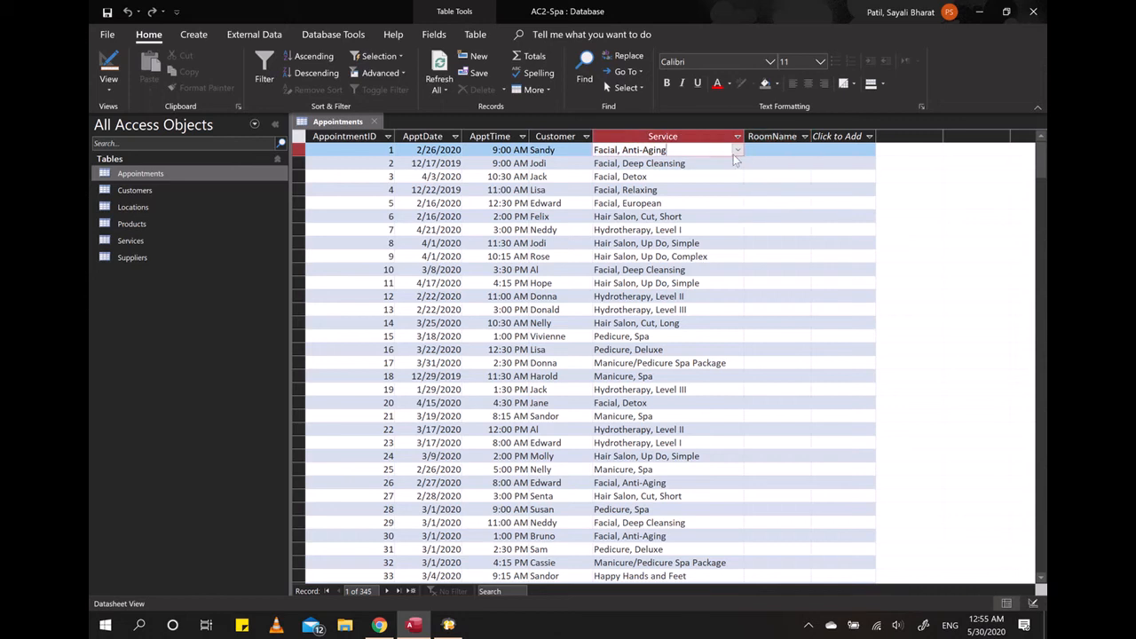
click(555, 151)
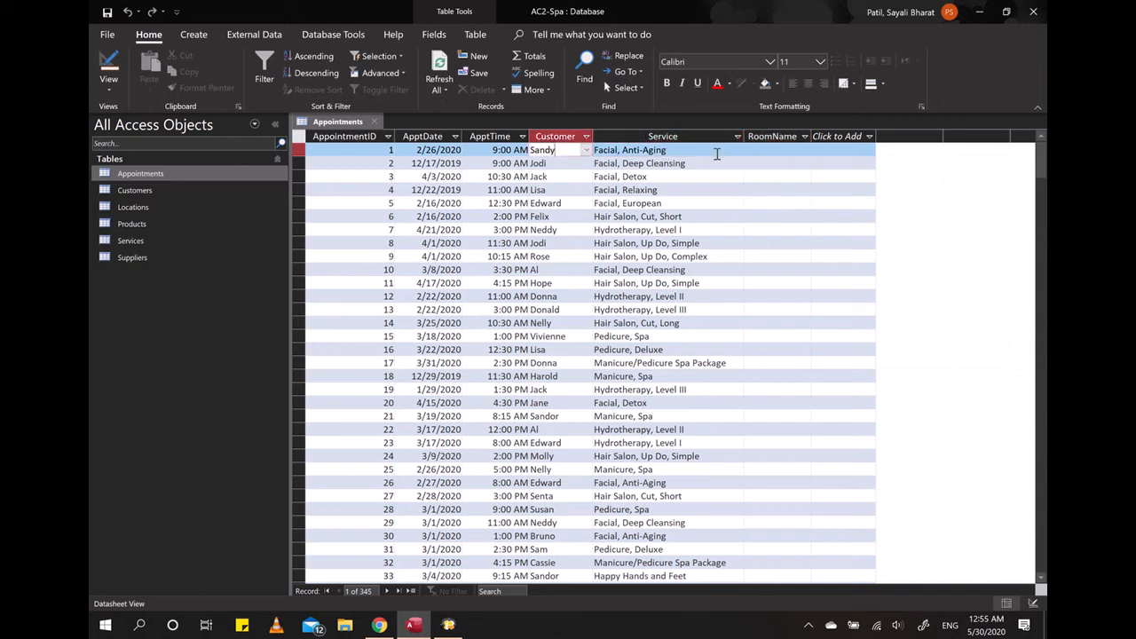
click(790, 150)
click(805, 150)
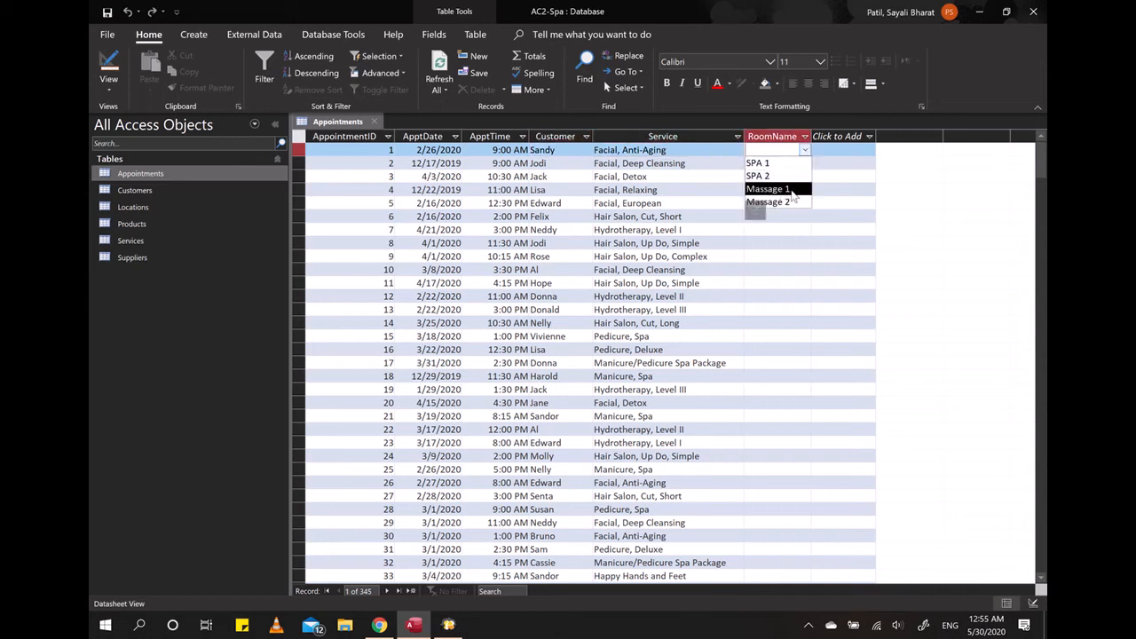
click(788, 190)
click(781, 163)
click(804, 163)
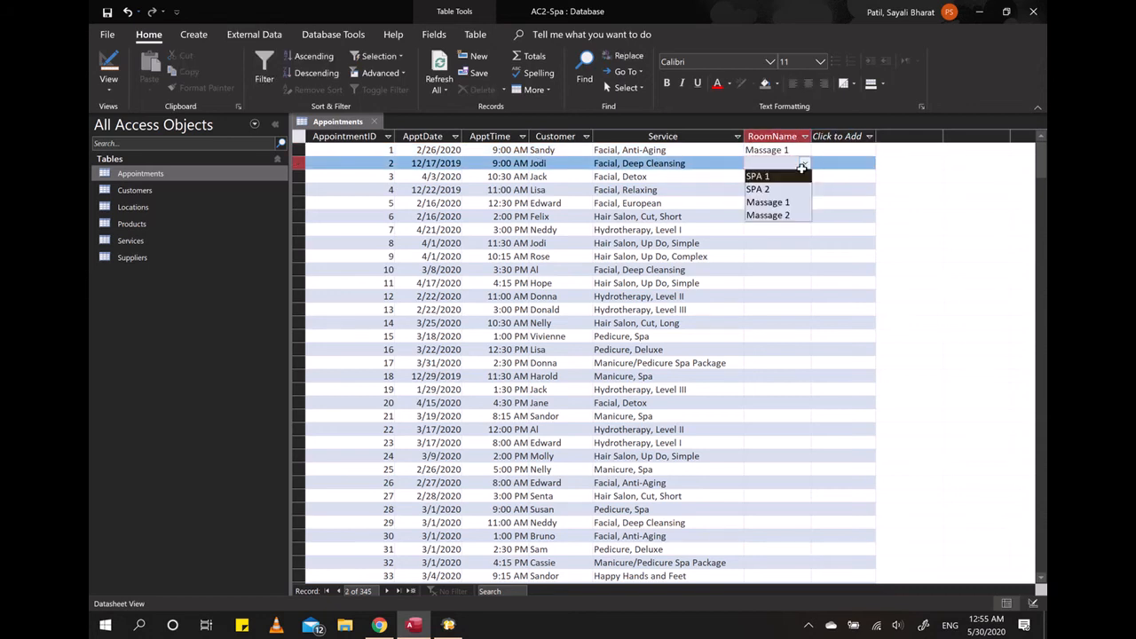
click(781, 214)
- Enter Massage 3, a value outside the lookup list, as the RoomName of appointment 3
click(778, 178)
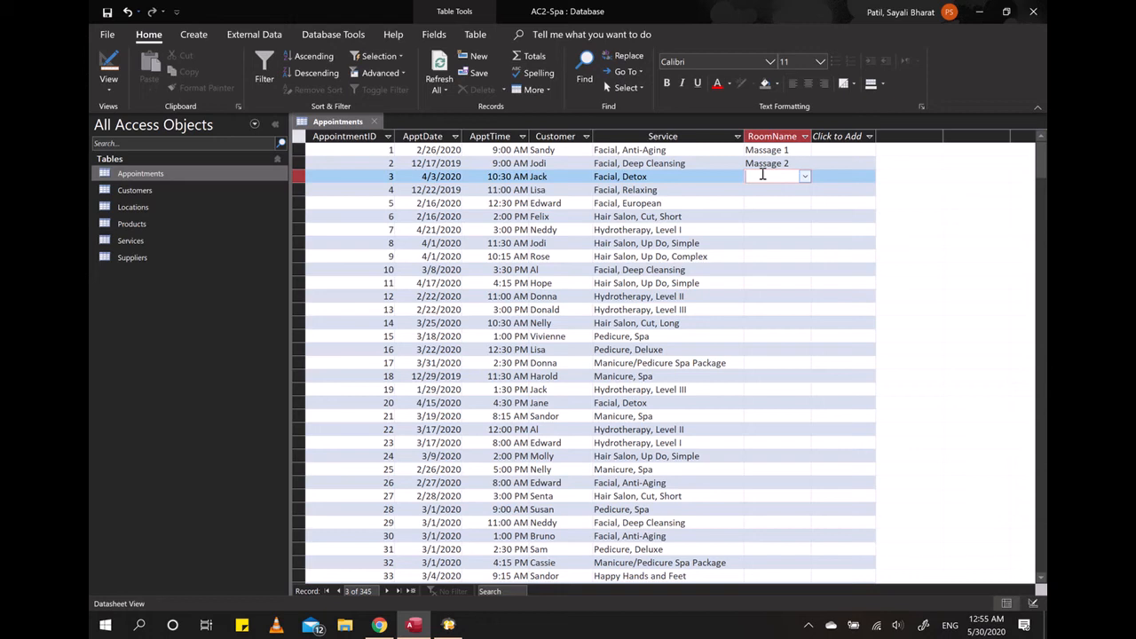
text(Massage 3)
click(770, 199)
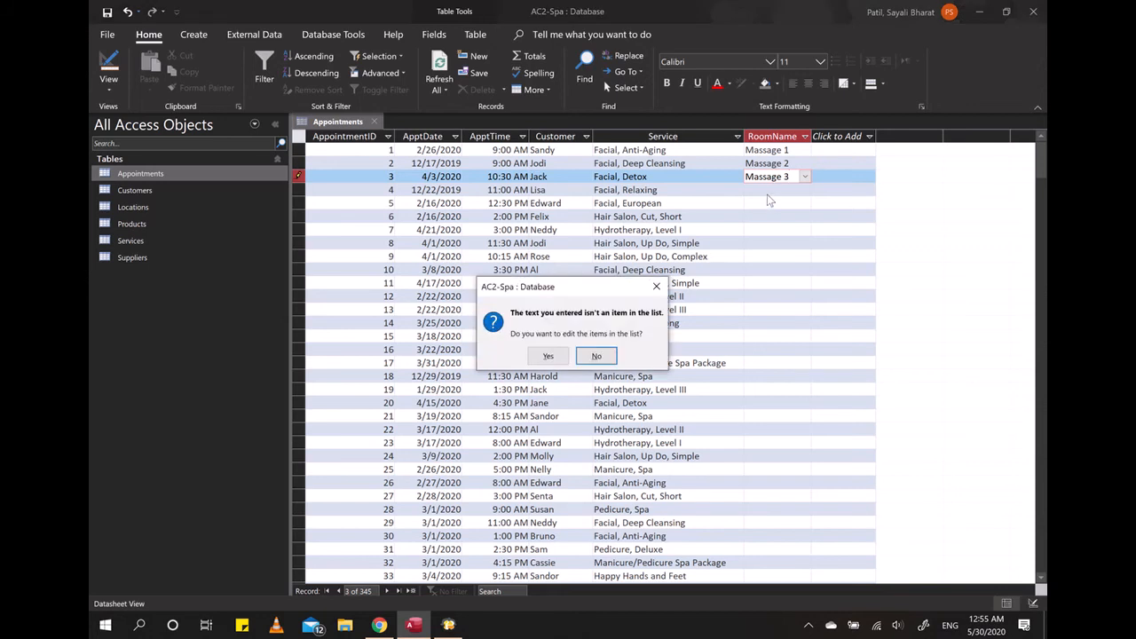
drag(593, 291, 863, 251)
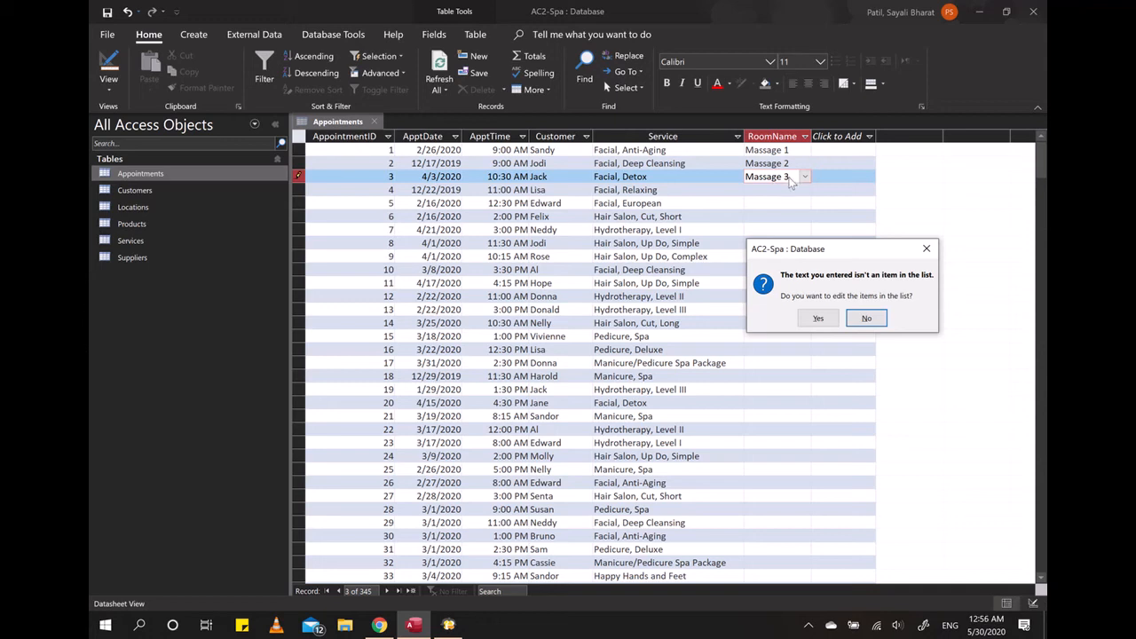
drag(849, 248, 814, 242)
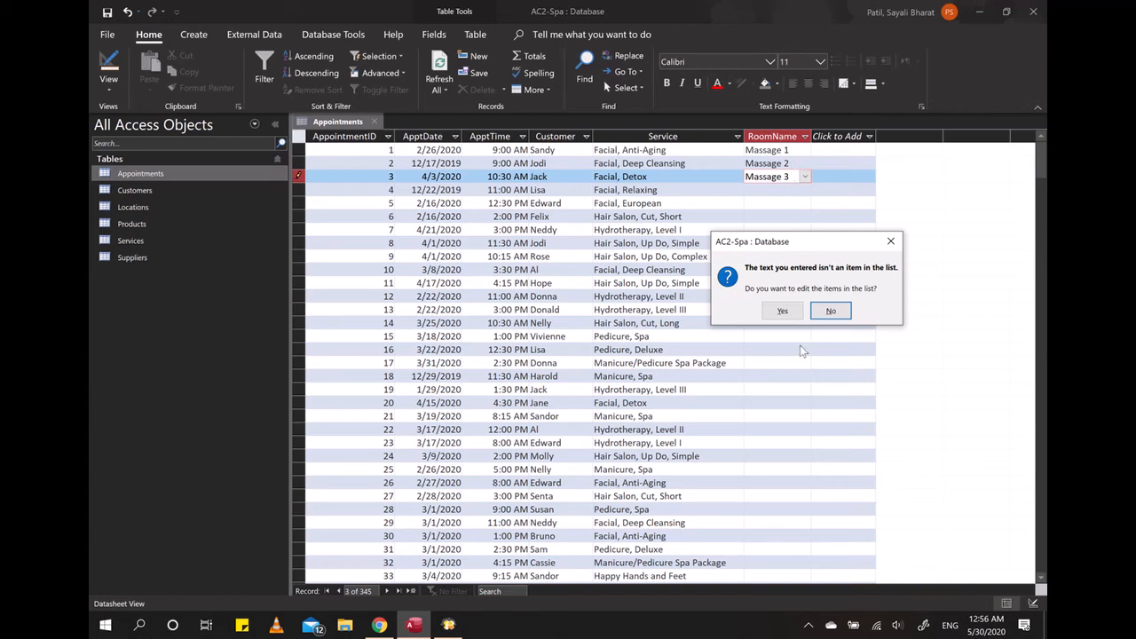
- Accept editing the list items to include Massage 3, and select that value as the RoomName of appointment 3
click(781, 312)
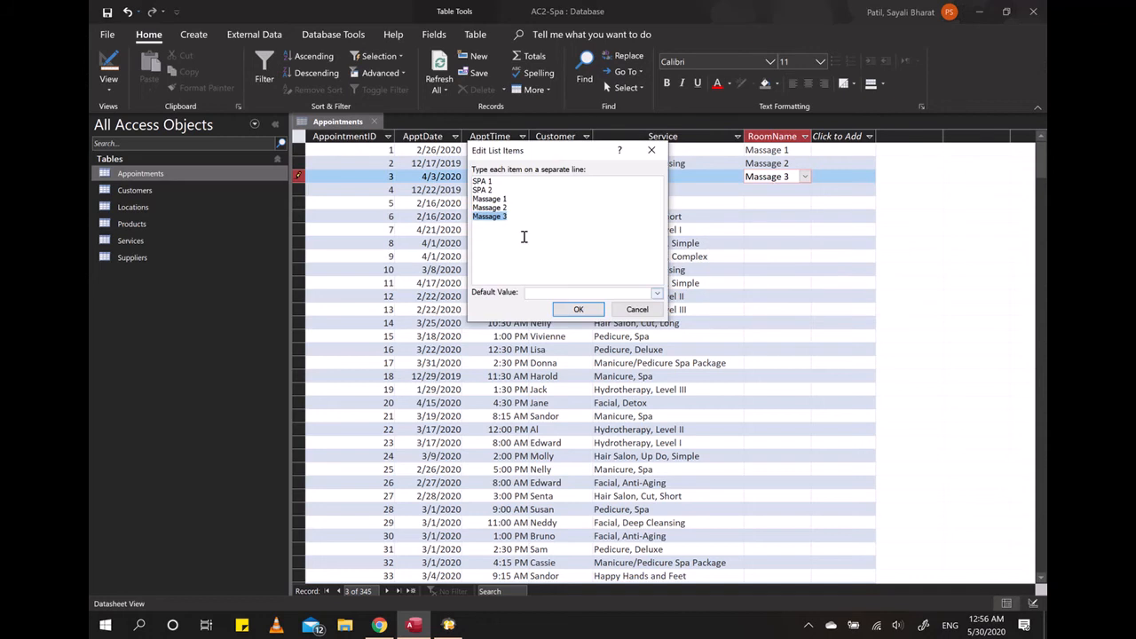
click(513, 216)
drag(508, 219, 473, 218)
click(520, 219)
click(578, 309)
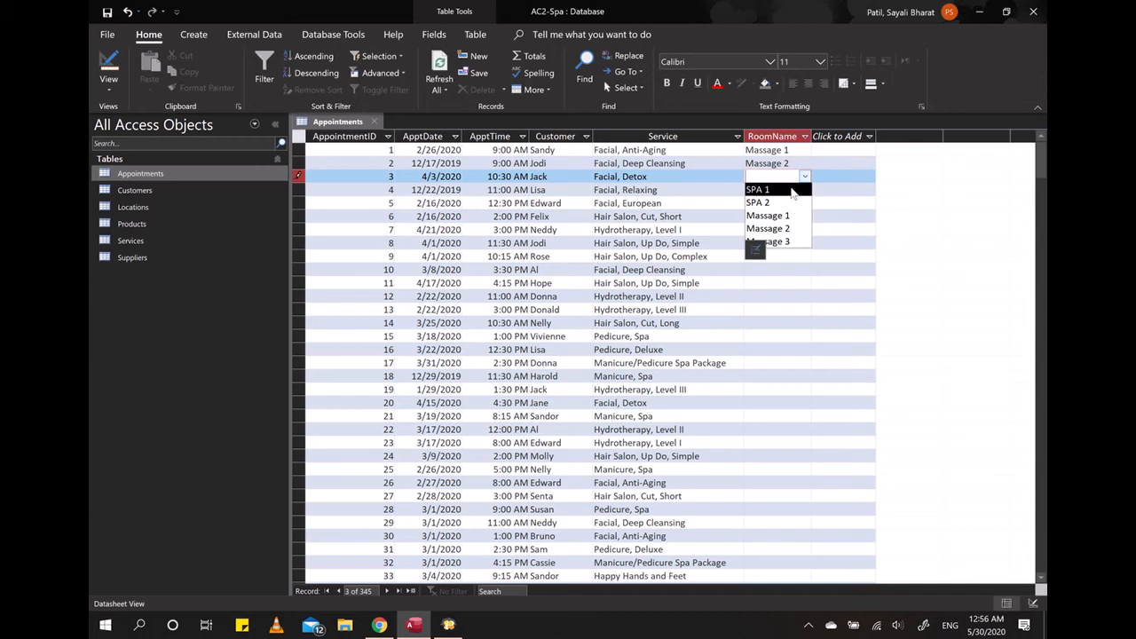
click(784, 241)
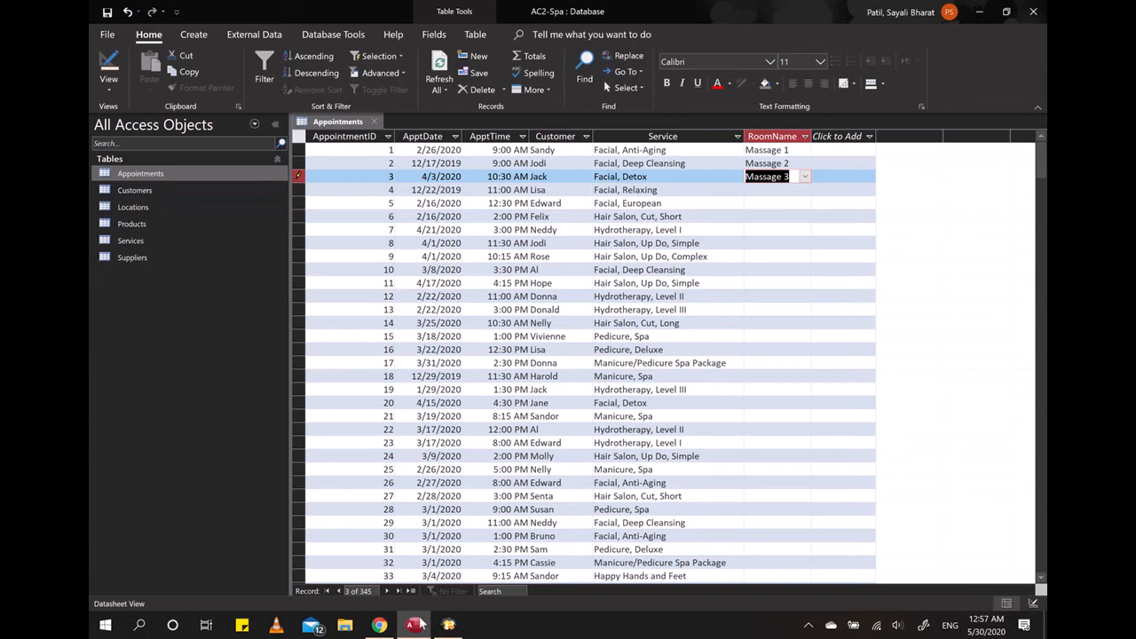
- Switch to Chrome to review the "let me try Live!" instructions for Skill 2.17
click(378, 628)
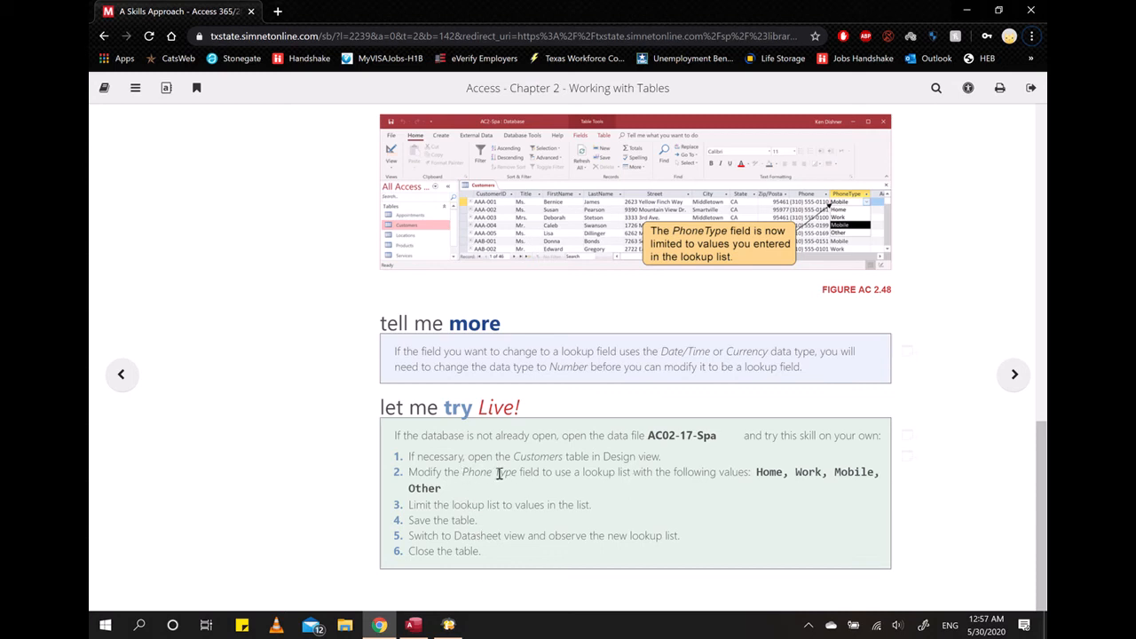
- Switch to Access, close the Appointments table, and open the Customers table in Design view
click(413, 624)
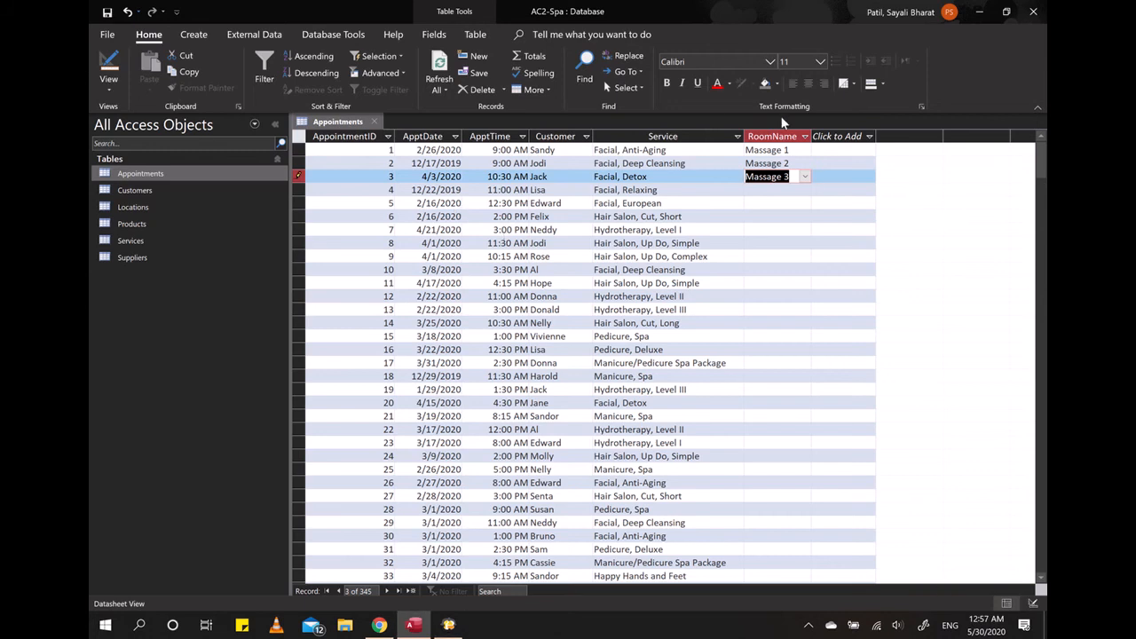
click(373, 121)
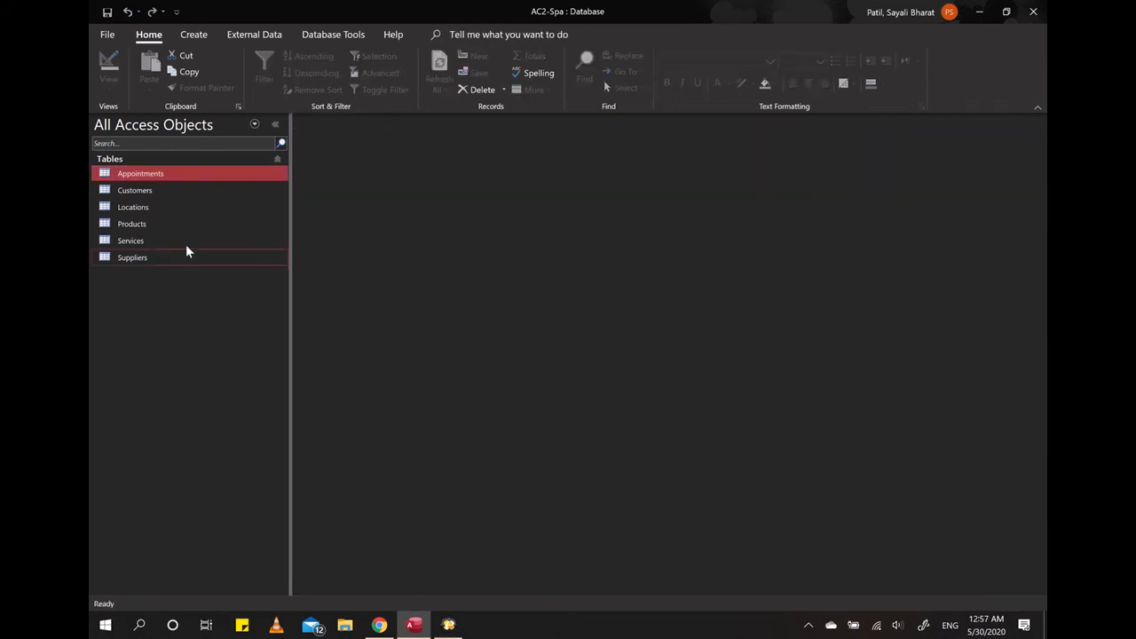
click(142, 190)
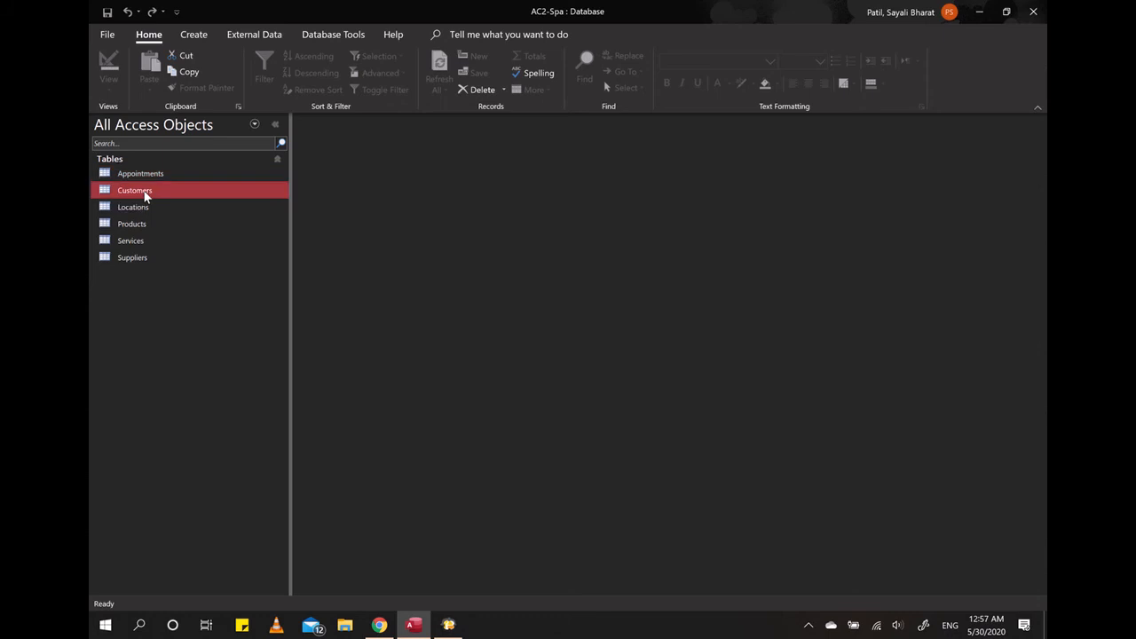
right_click(145, 191)
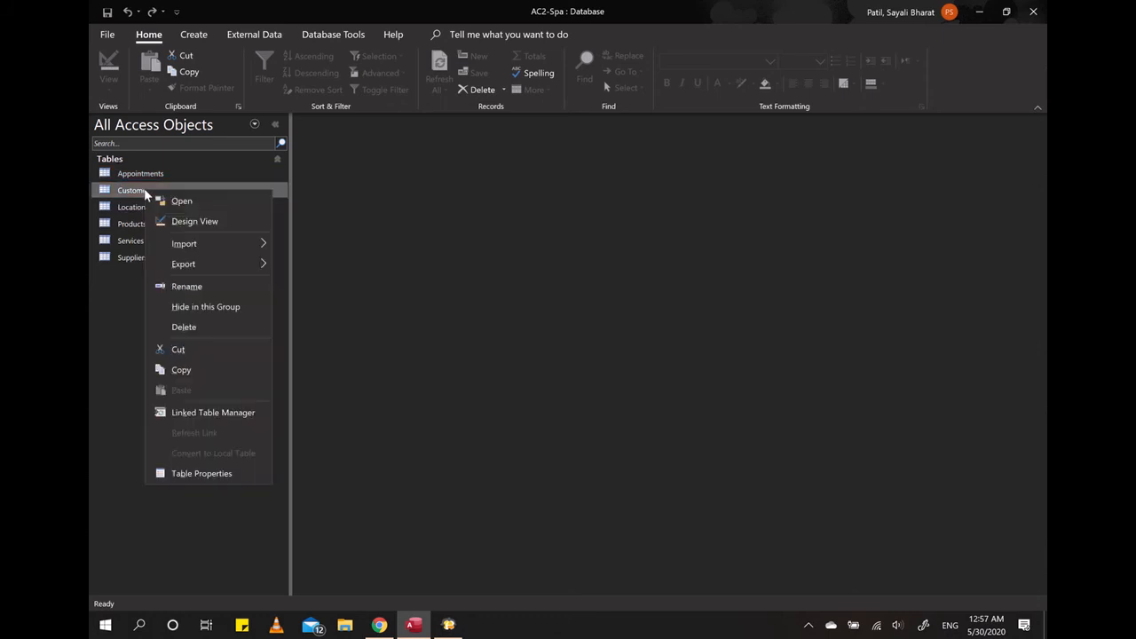
click(212, 221)
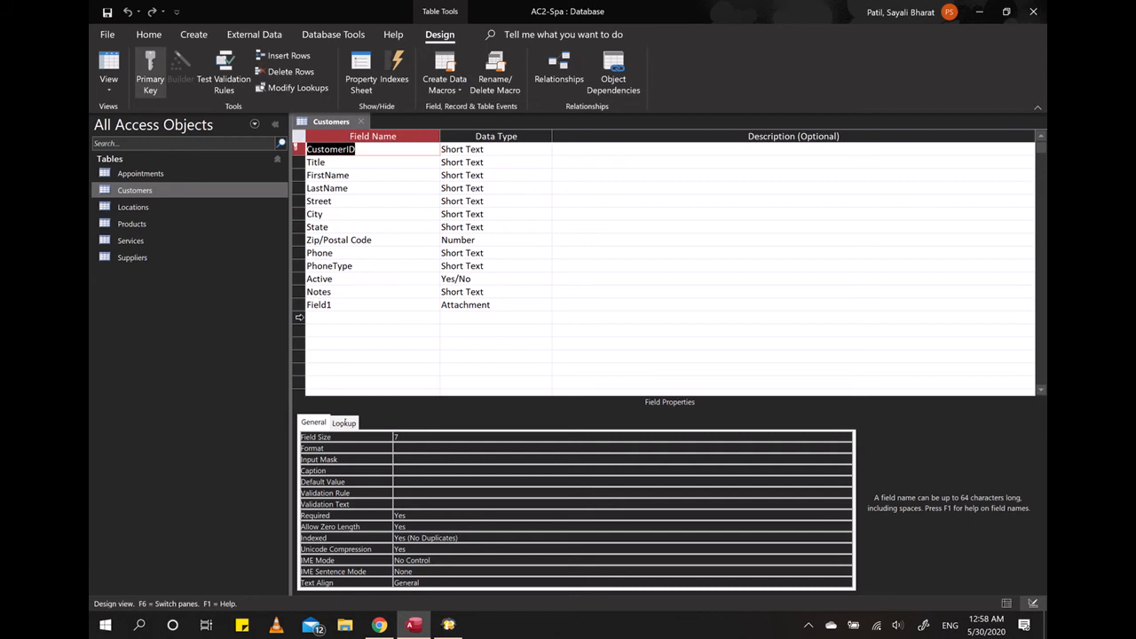
click(323, 319)
click(506, 318)
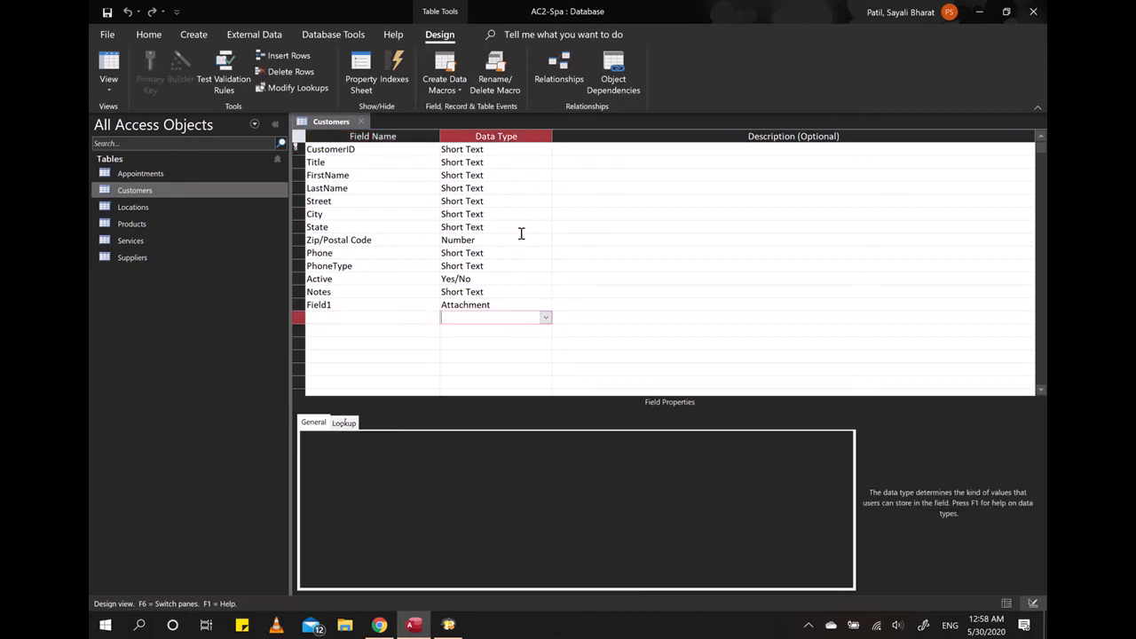
click(546, 318)
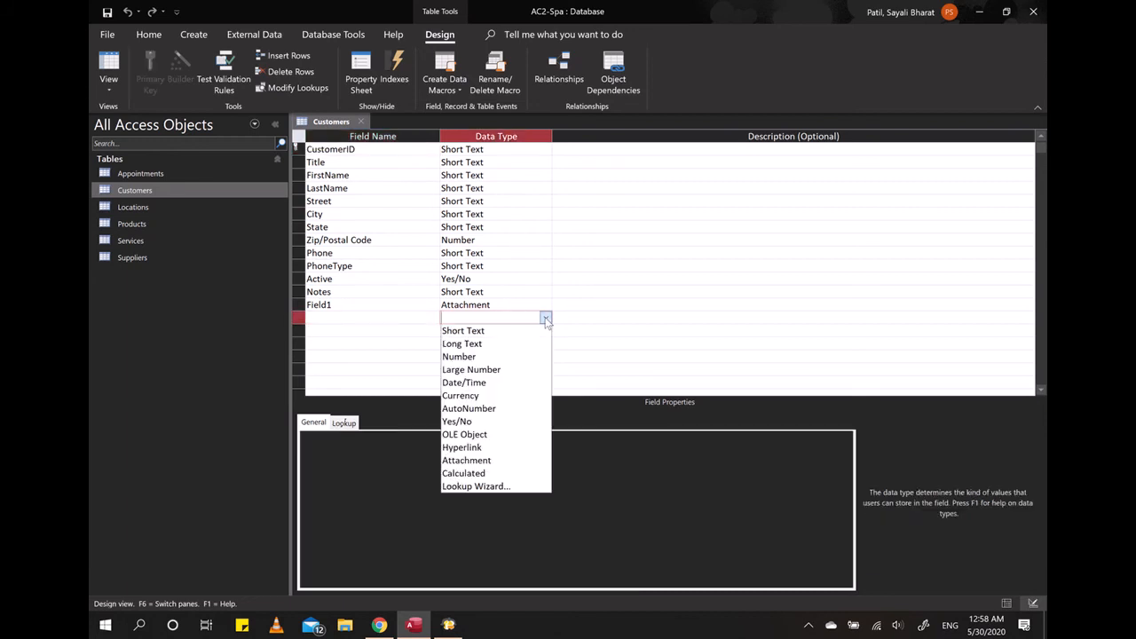
click(491, 485)
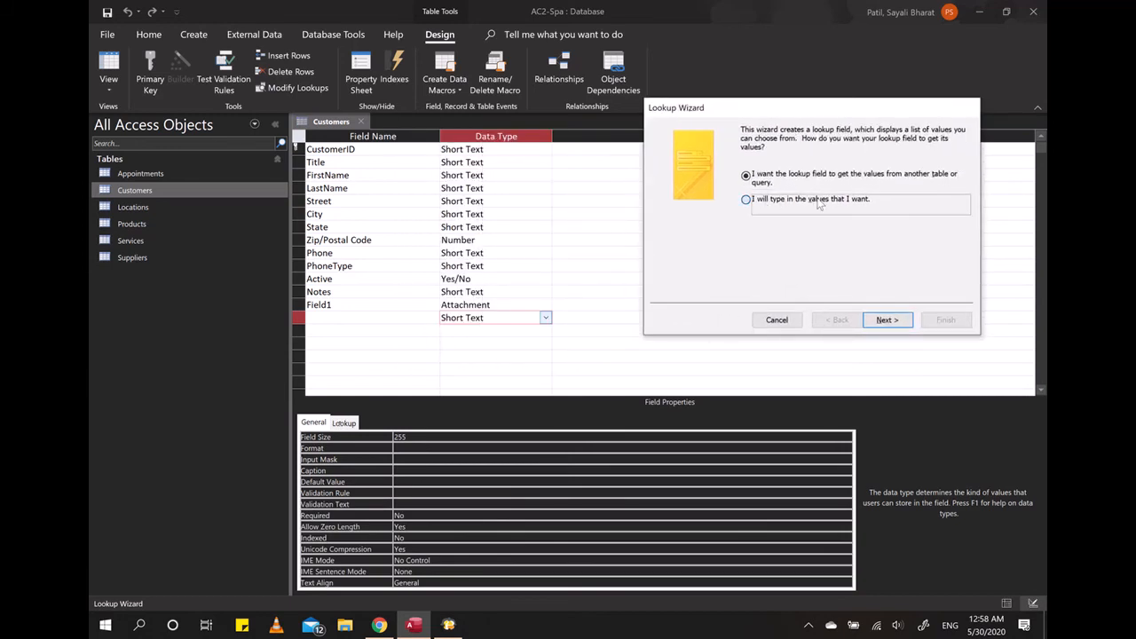
click(818, 201)
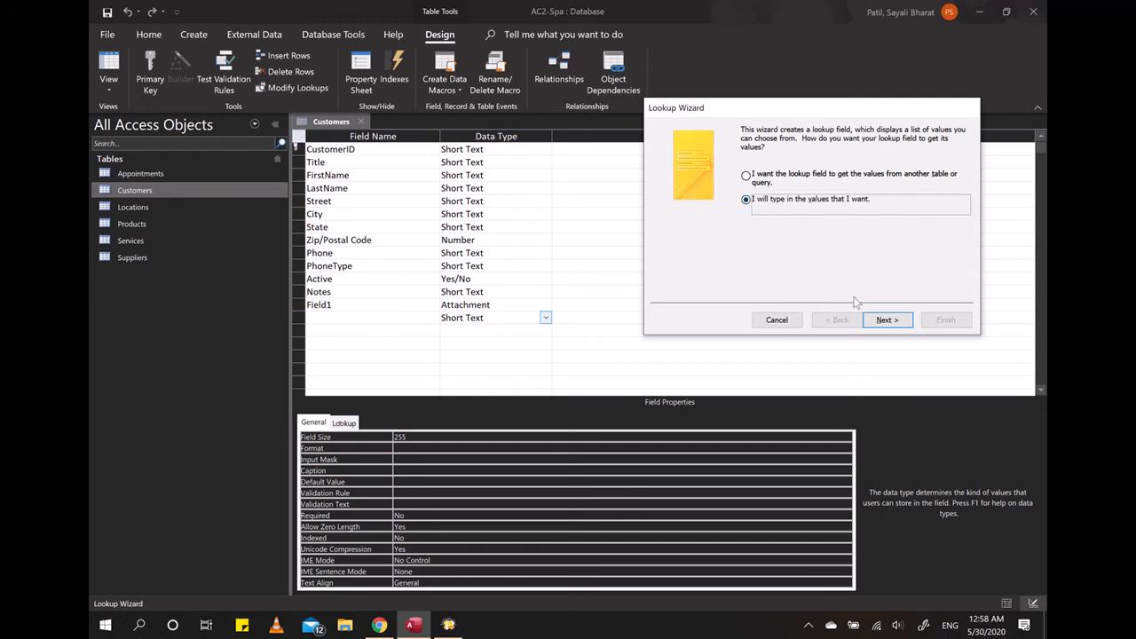
click(777, 320)
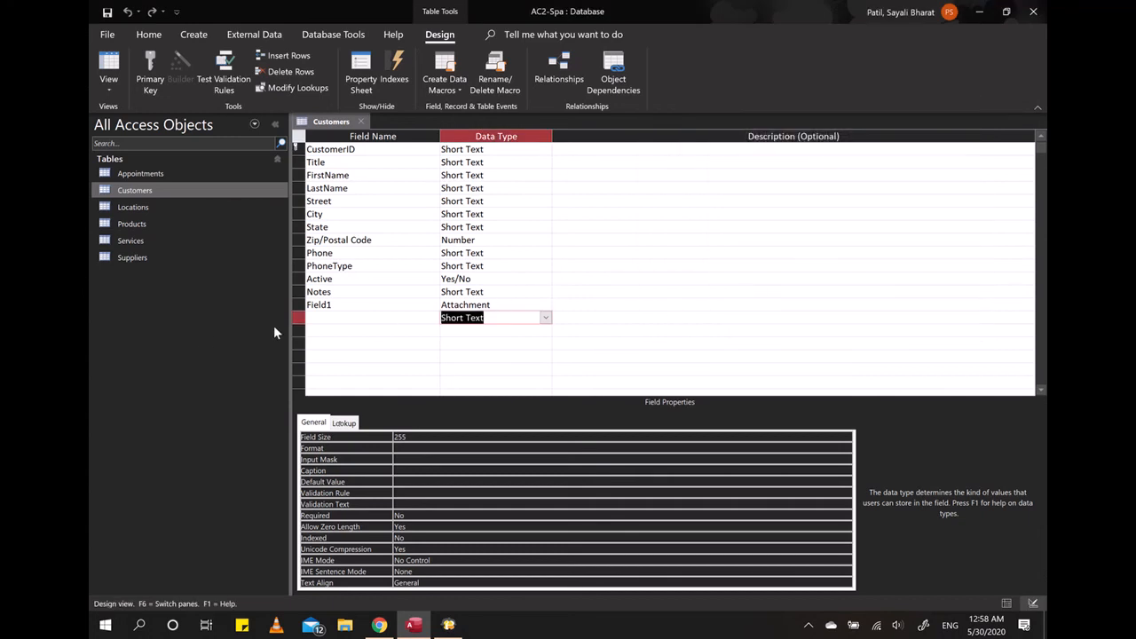
right_click(299, 318)
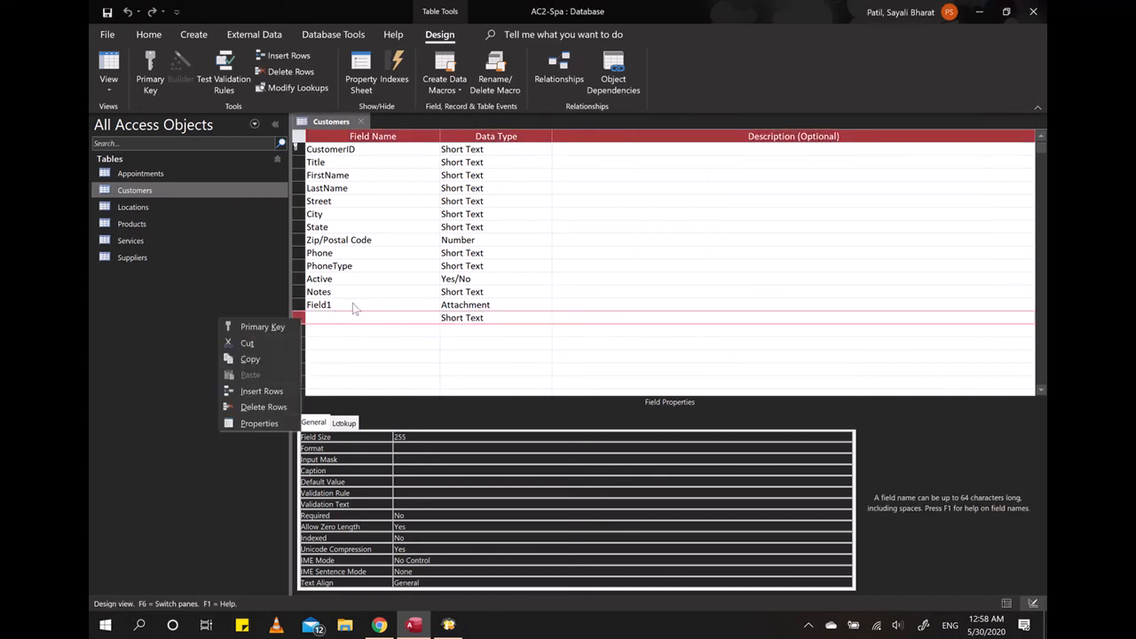
click(263, 407)
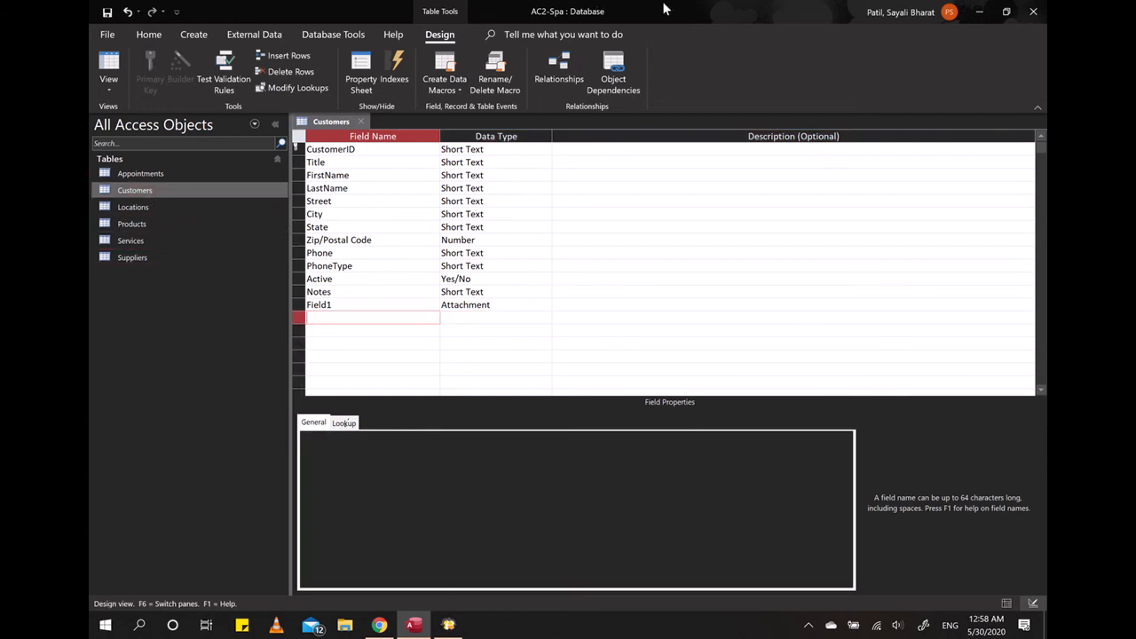
- Arrange Access side by side with Chrome, giving Access the wider share and showing the "let me try Live!" instructions
drag(644, 13, 1045, 232)
click(519, 289)
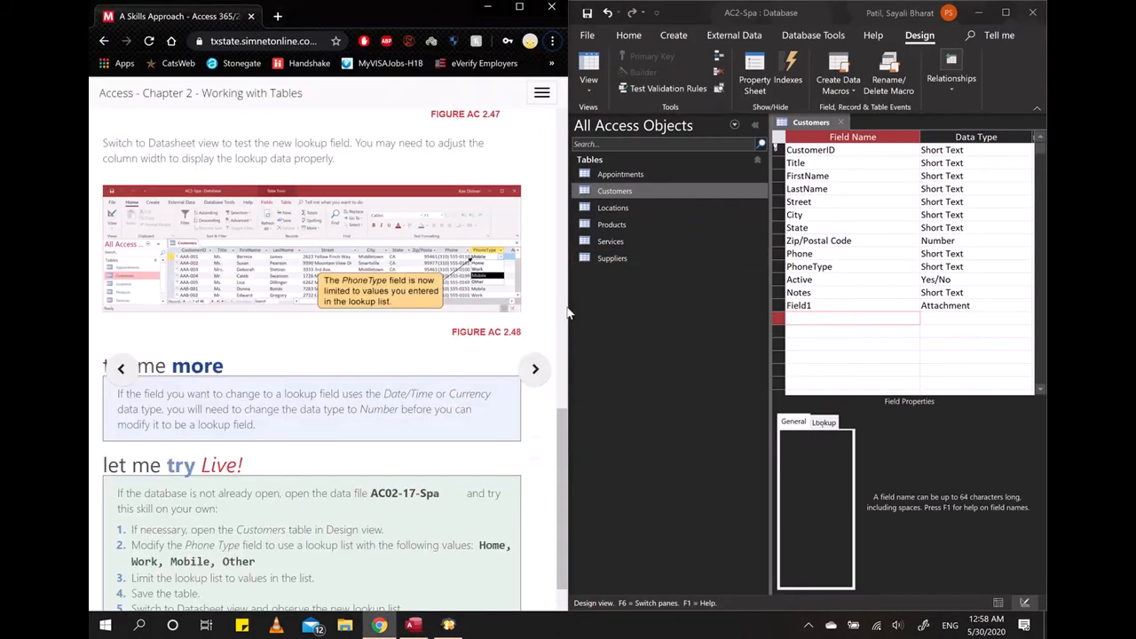
drag(567, 292, 485, 294)
drag(567, 292, 477, 293)
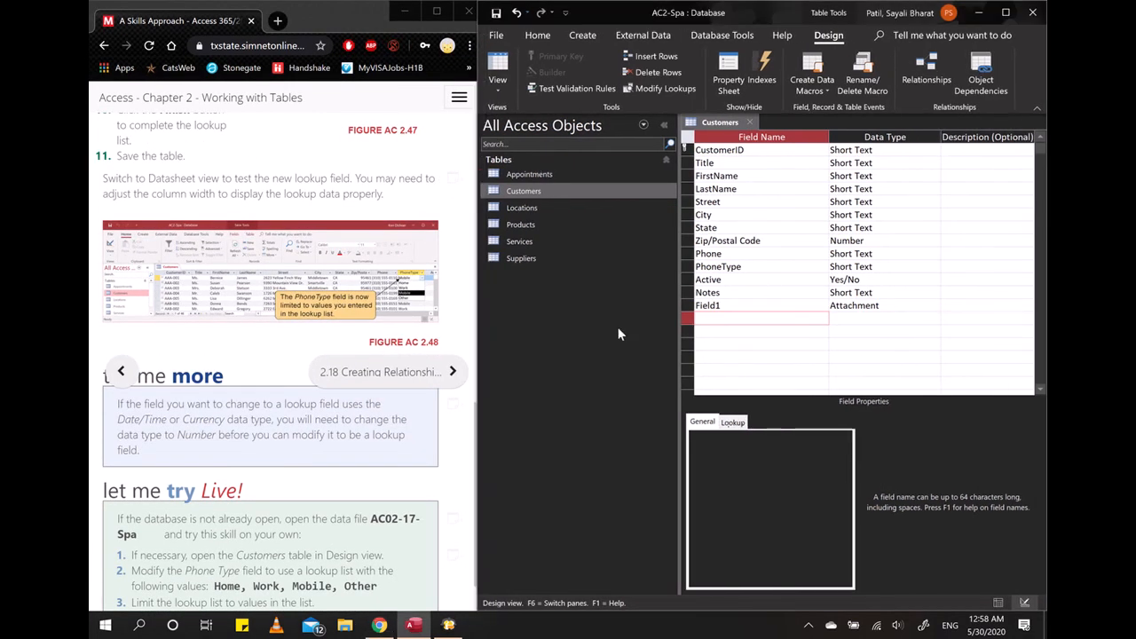
click(414, 473)
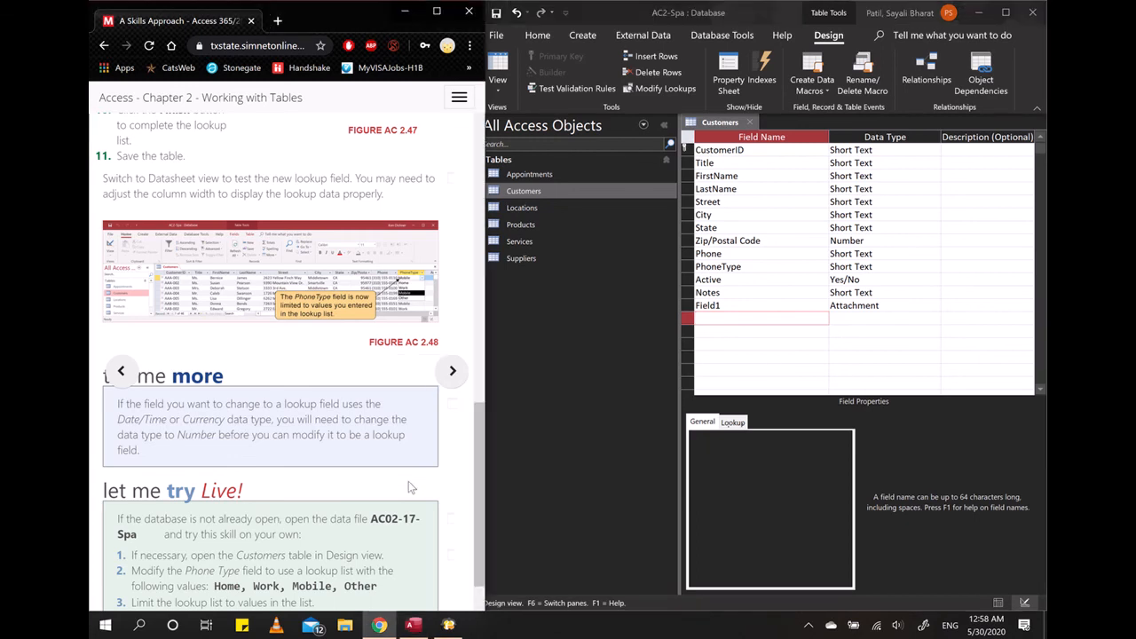
scroll(406, 488, down, 1)
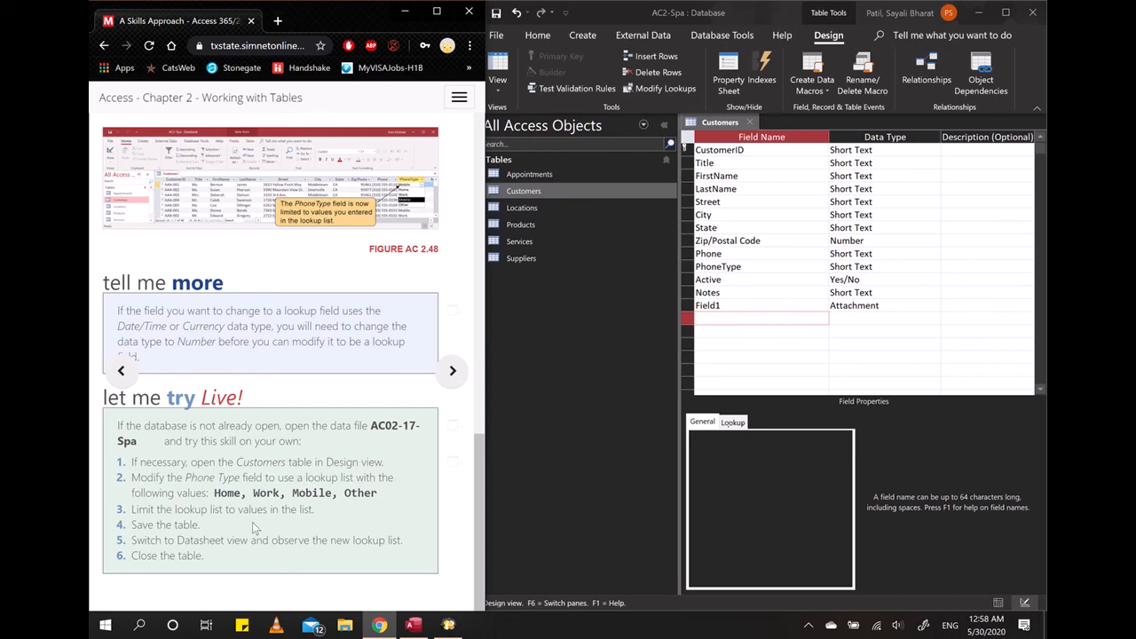
- Start the Lookup Wizard for the PhoneType field's data type and choose to type in the values
click(771, 270)
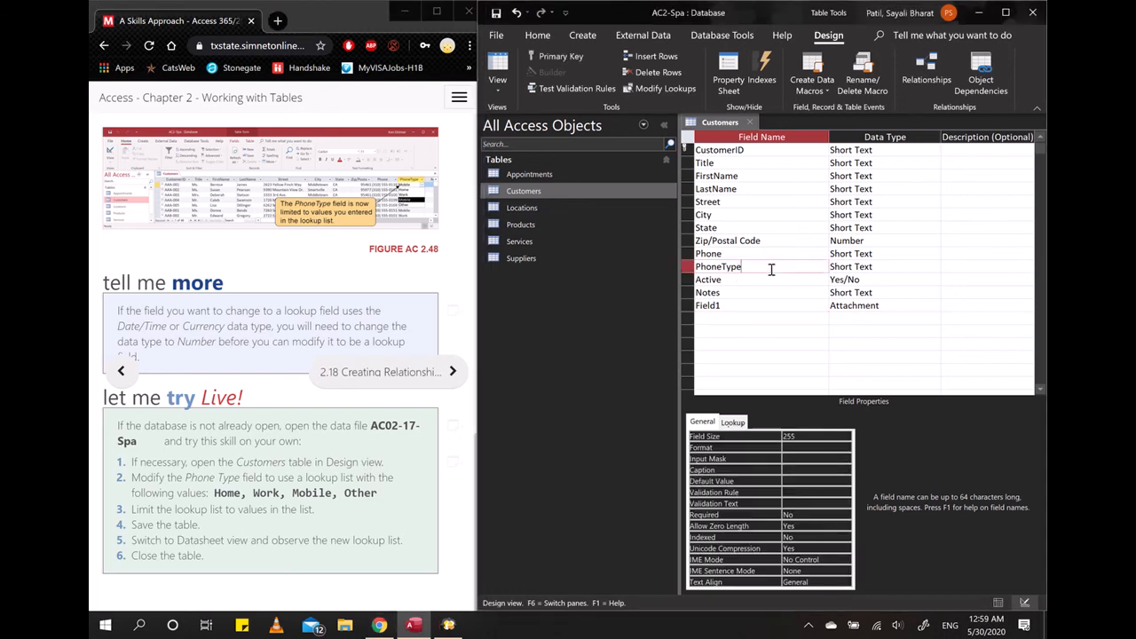
click(890, 268)
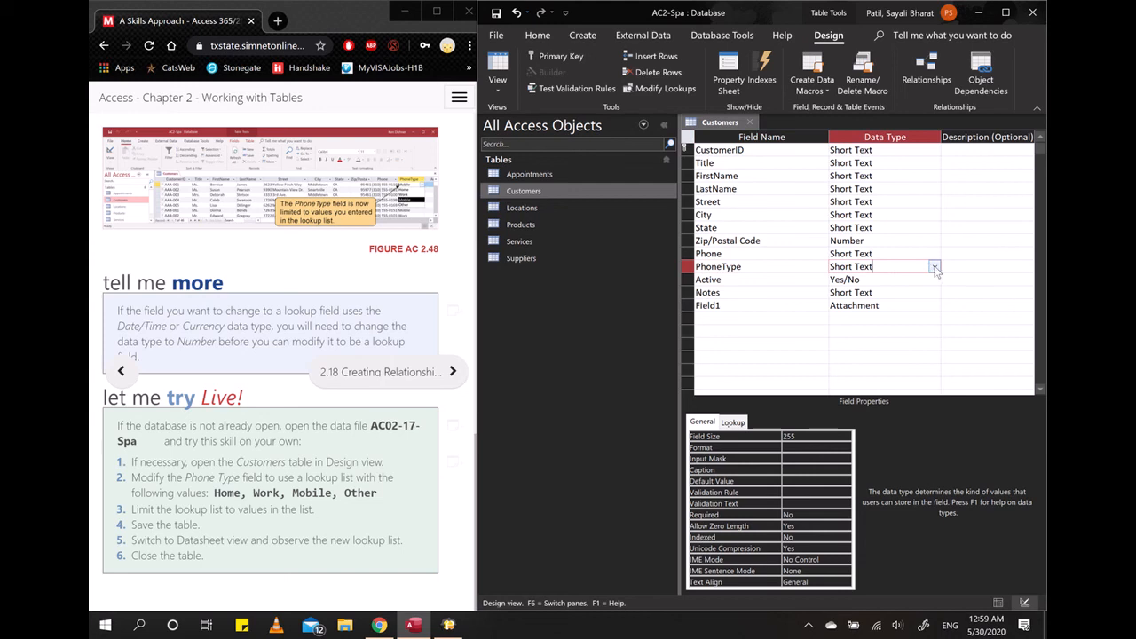
click(935, 267)
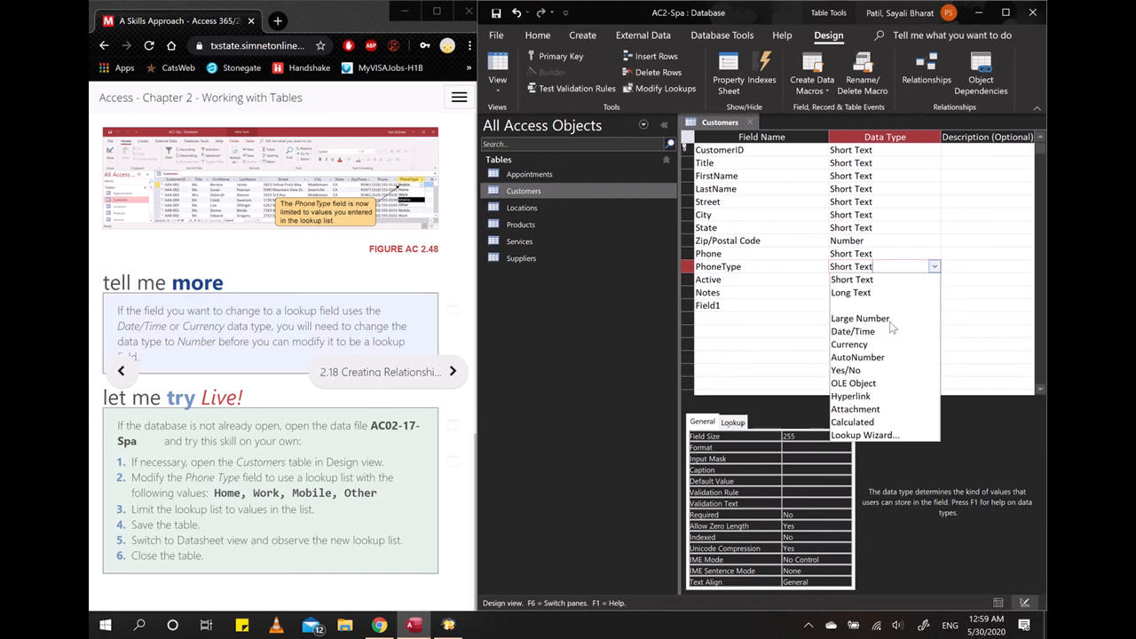
click(883, 435)
drag(818, 133, 780, 348)
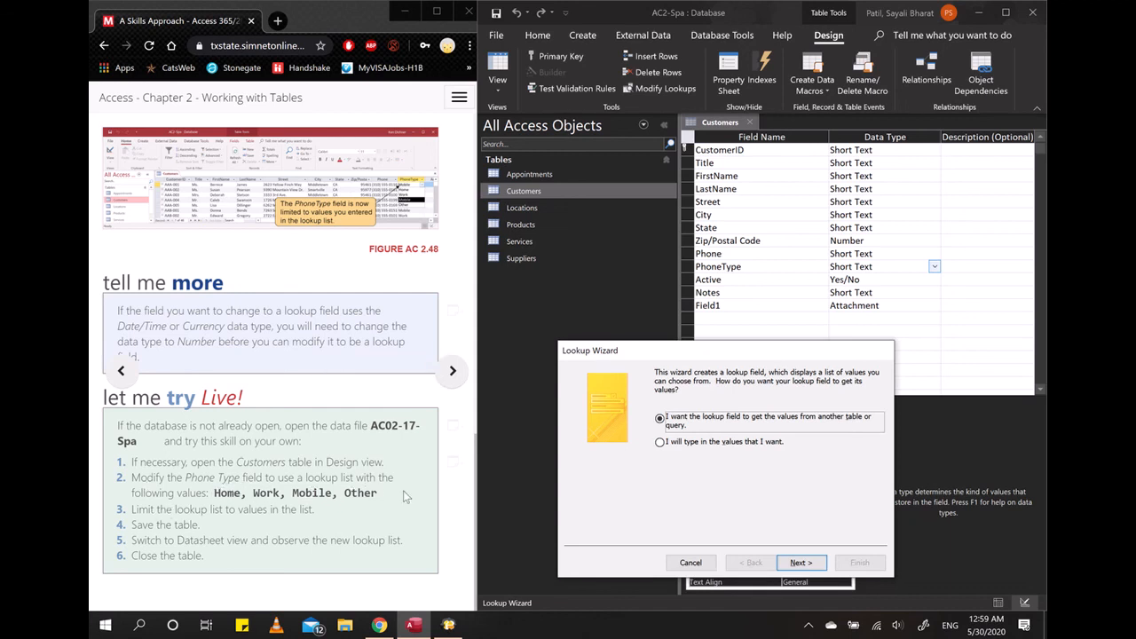
click(674, 448)
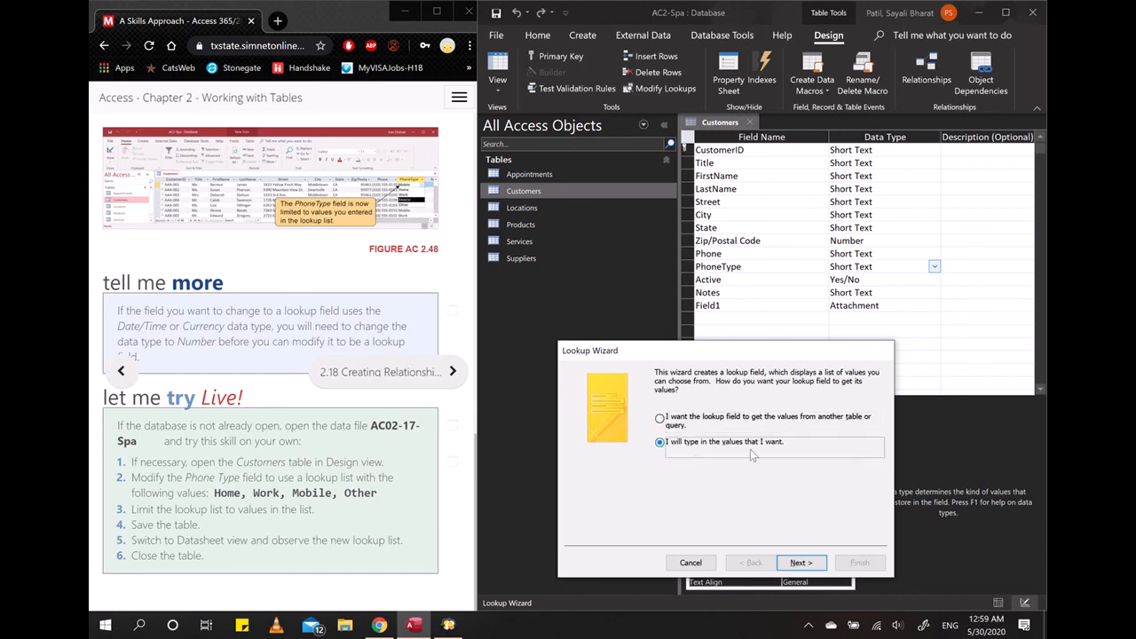
click(801, 562)
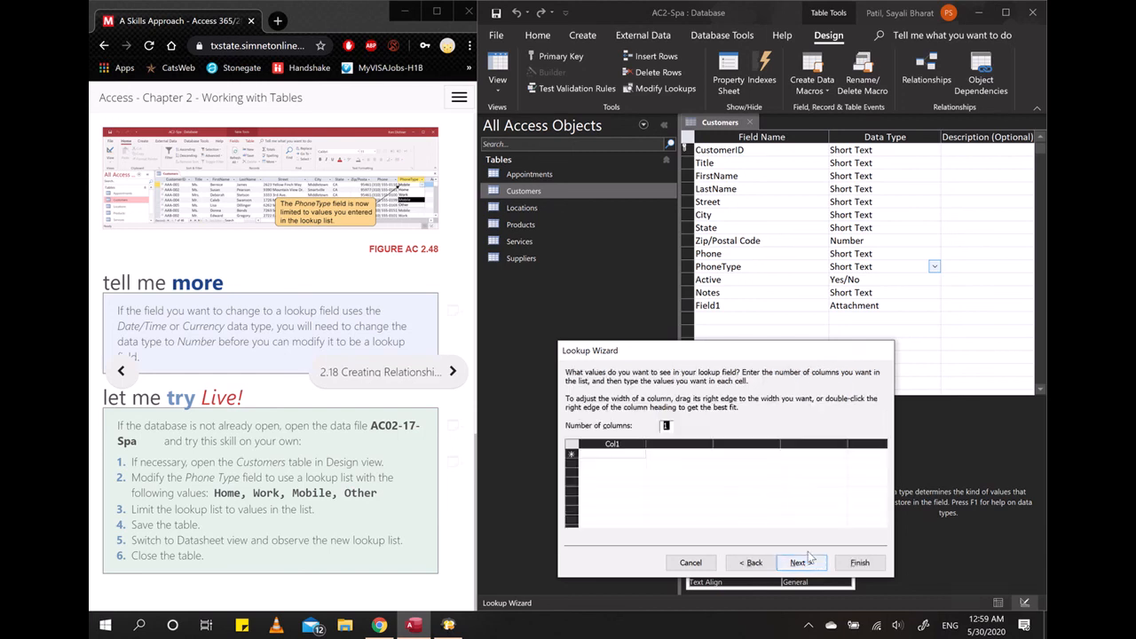
- Enter Home, Work, Mobile and Other as the lookup values in a single column
click(607, 453)
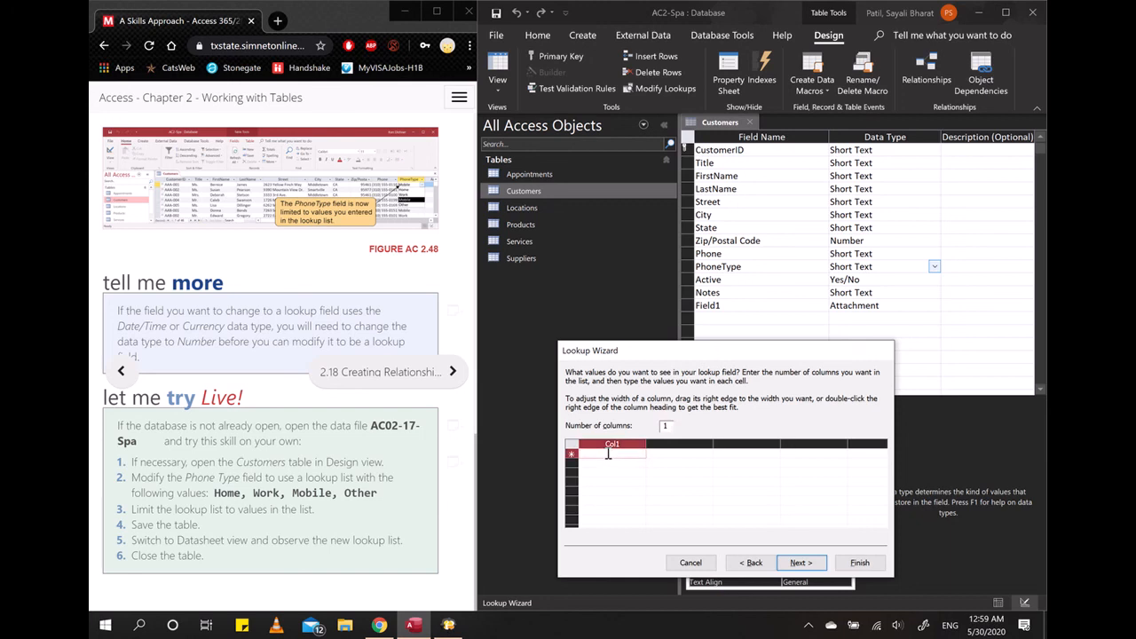
text(Home)
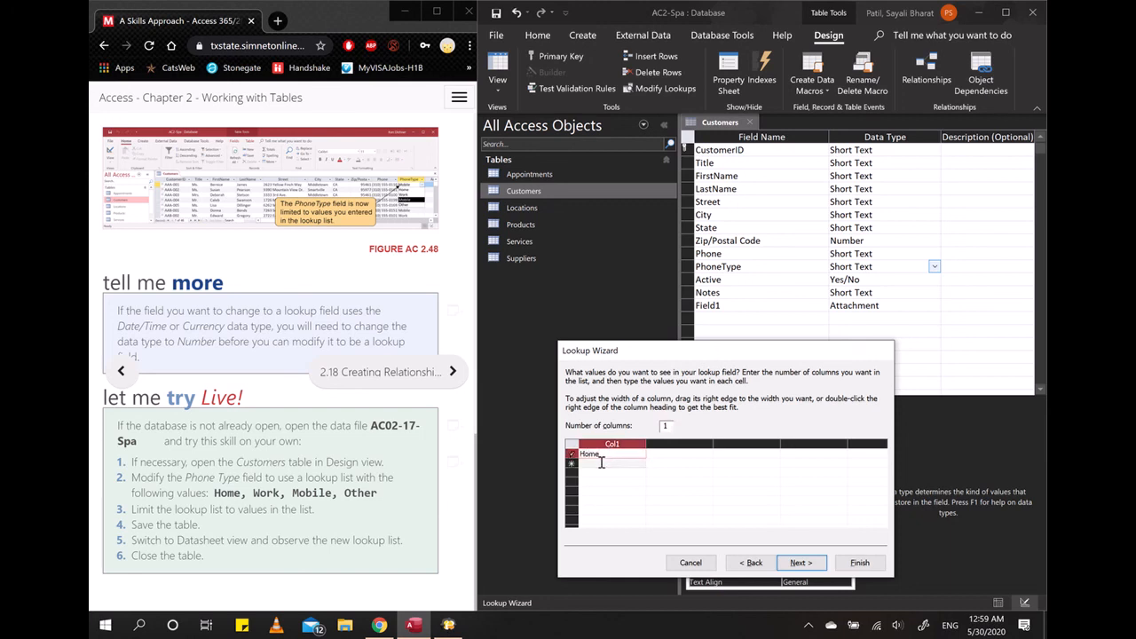
click(594, 463)
text(Wo)
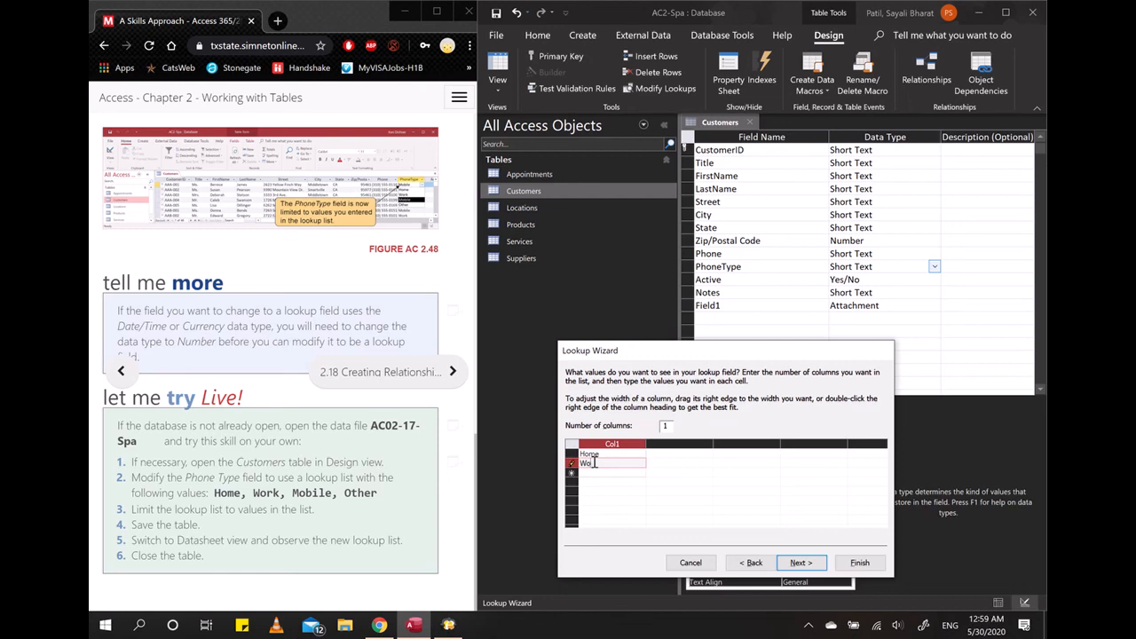
text(rk)
click(592, 471)
text(Mobile)
click(595, 481)
text(Other)
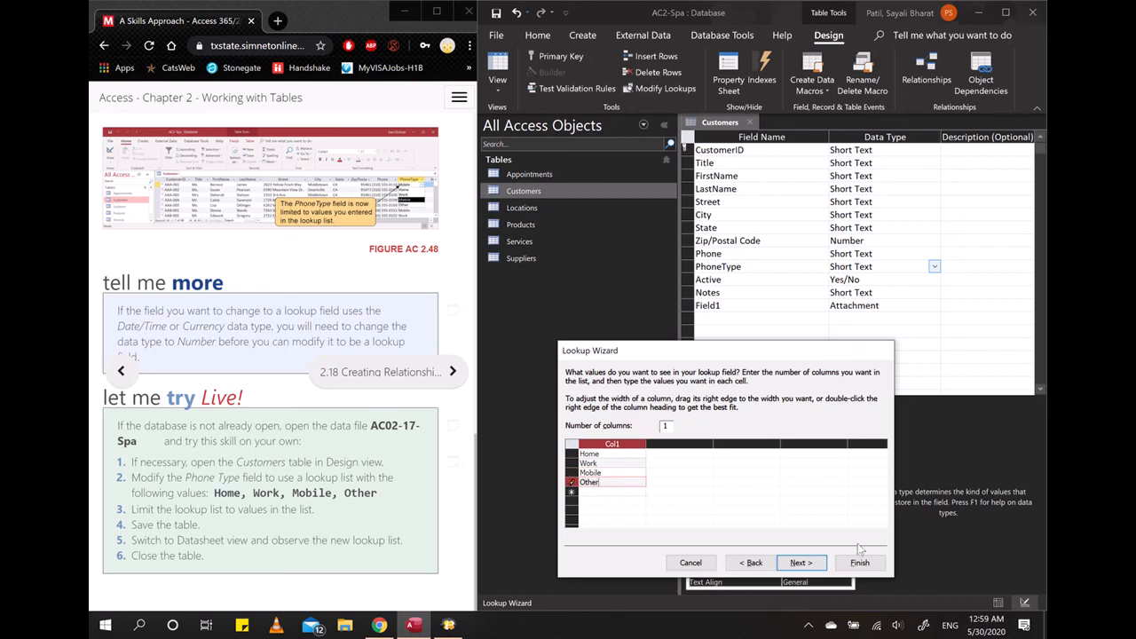
click(801, 563)
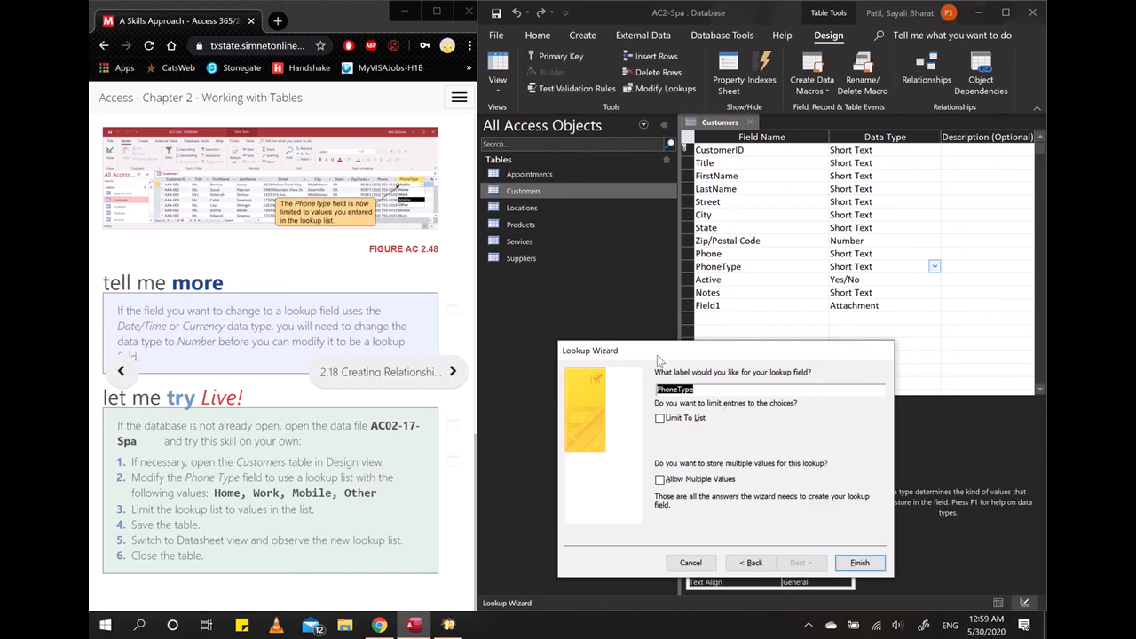
- Keep the label PhoneType, limit entries to the list, and finish the Lookup Wizard
click(699, 388)
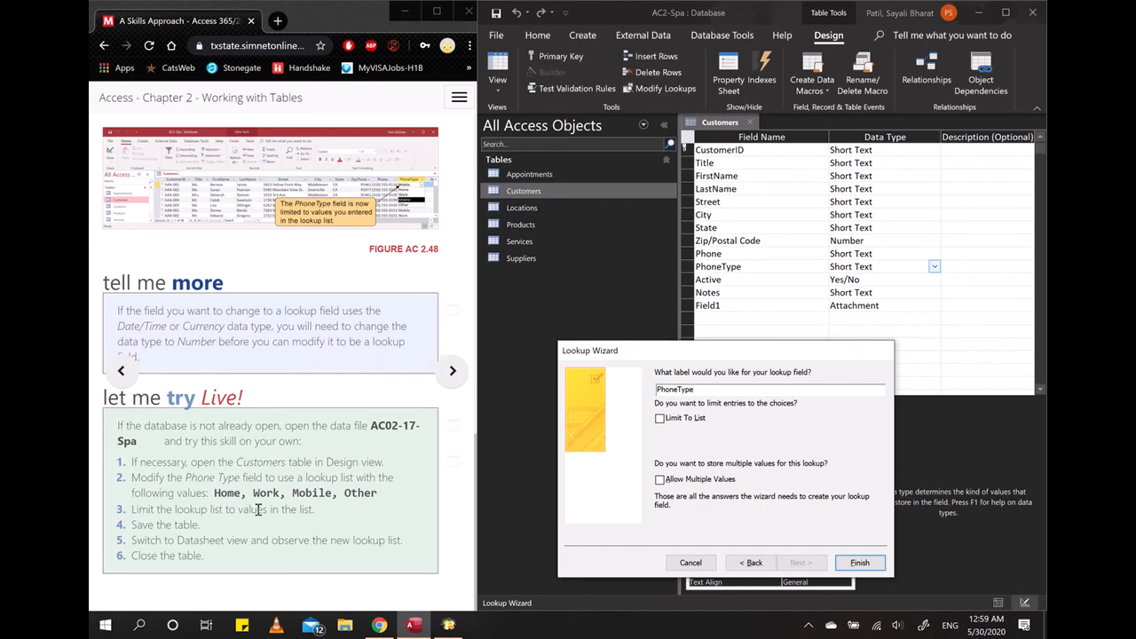
click(659, 418)
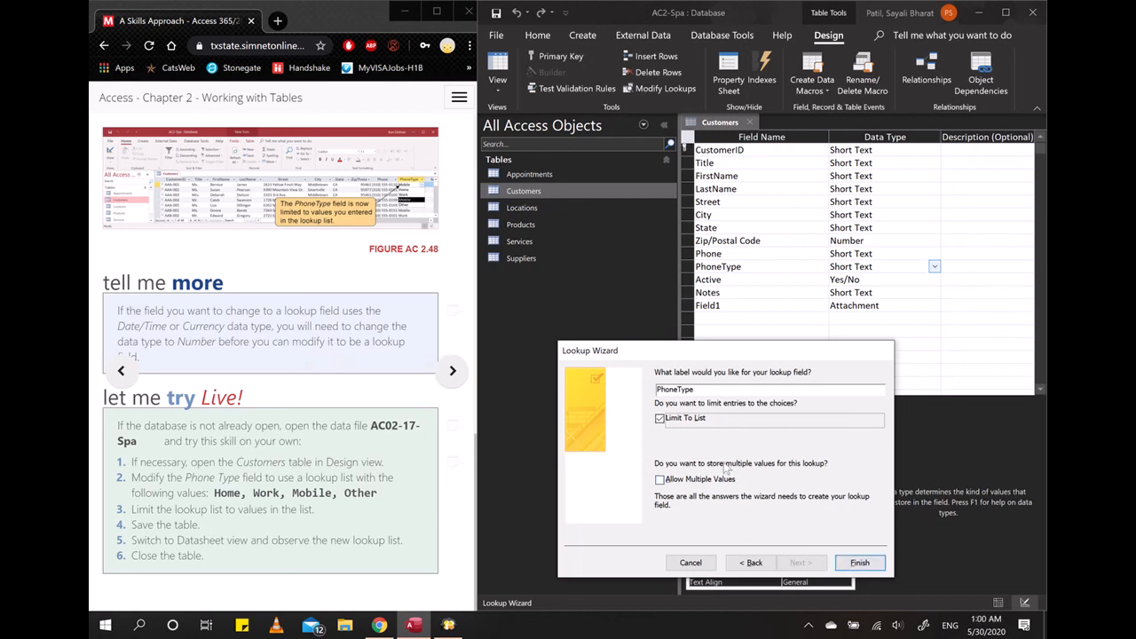
click(864, 566)
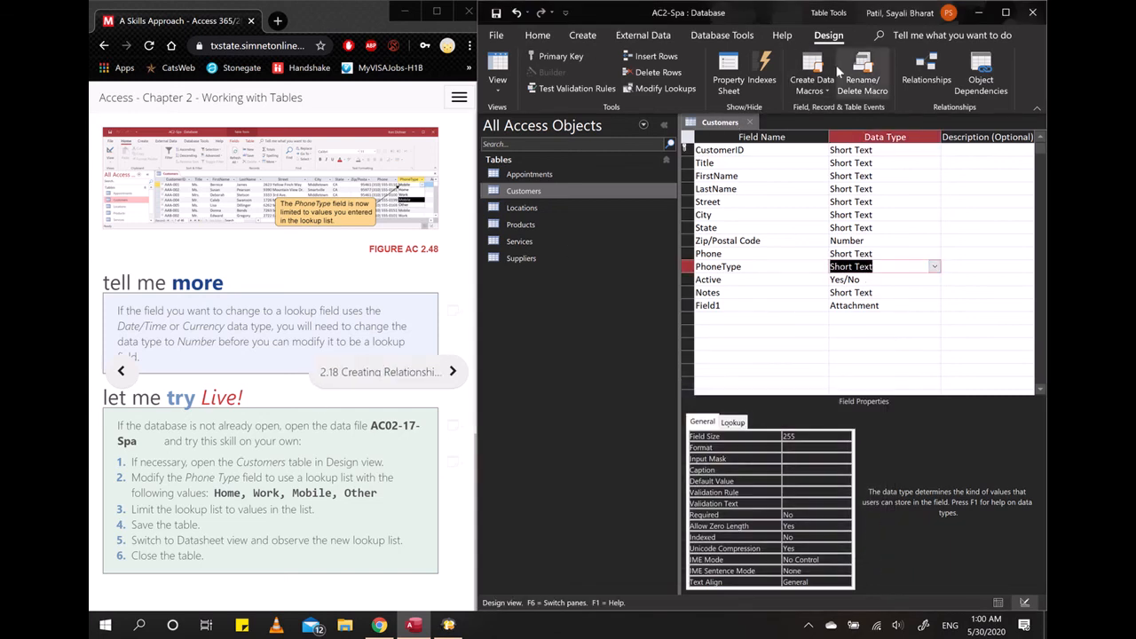
- Save the Customers table and close it
right_click(725, 129)
click(771, 144)
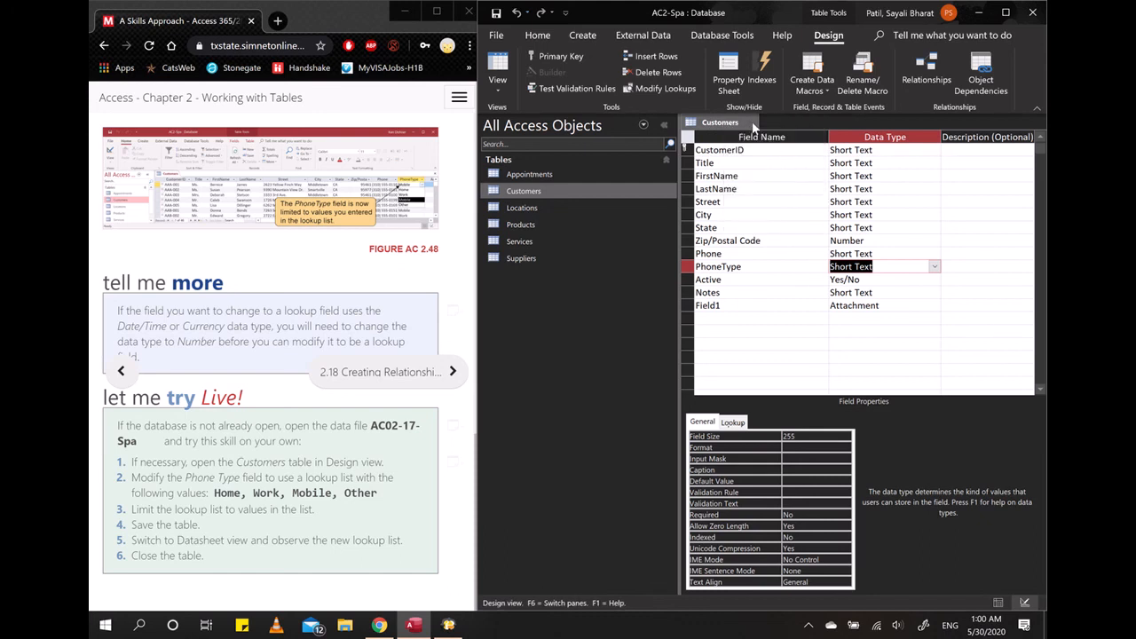
click(753, 126)
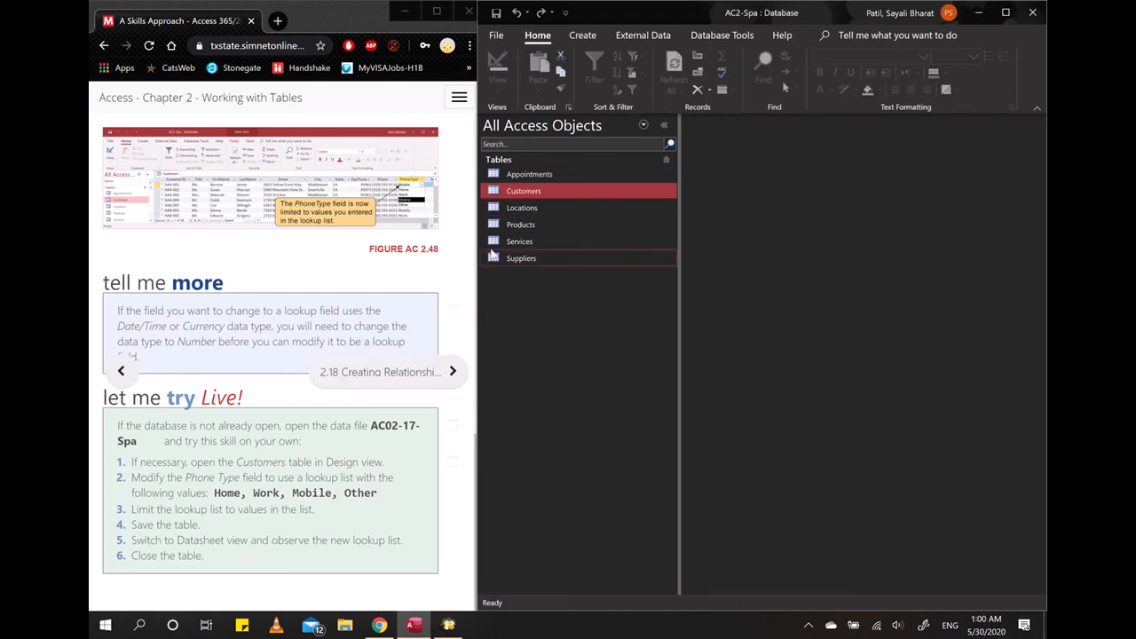
- Reopen the Customers table in a maximized Datasheet view and examine the PhoneType lookup list of the first record
double_click(537, 194)
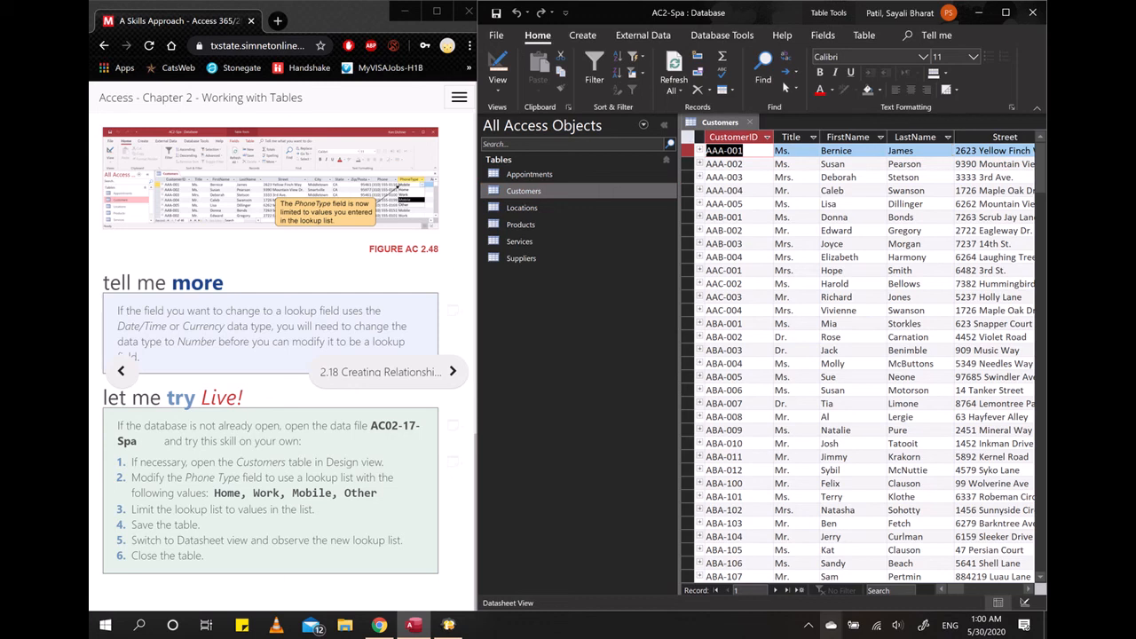
click(1006, 13)
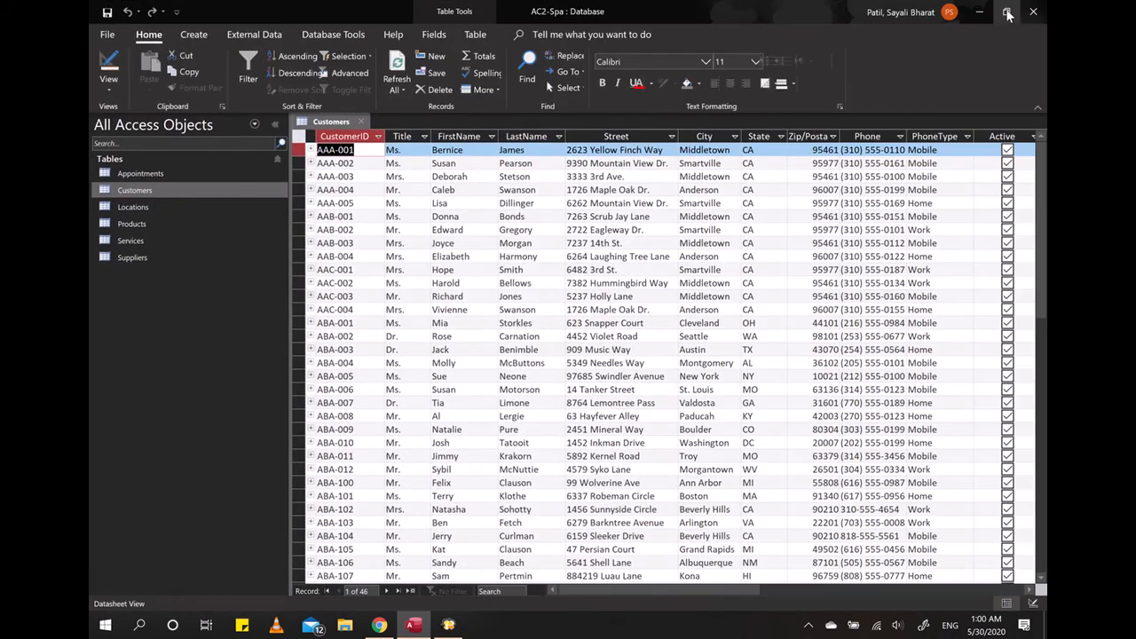
click(942, 136)
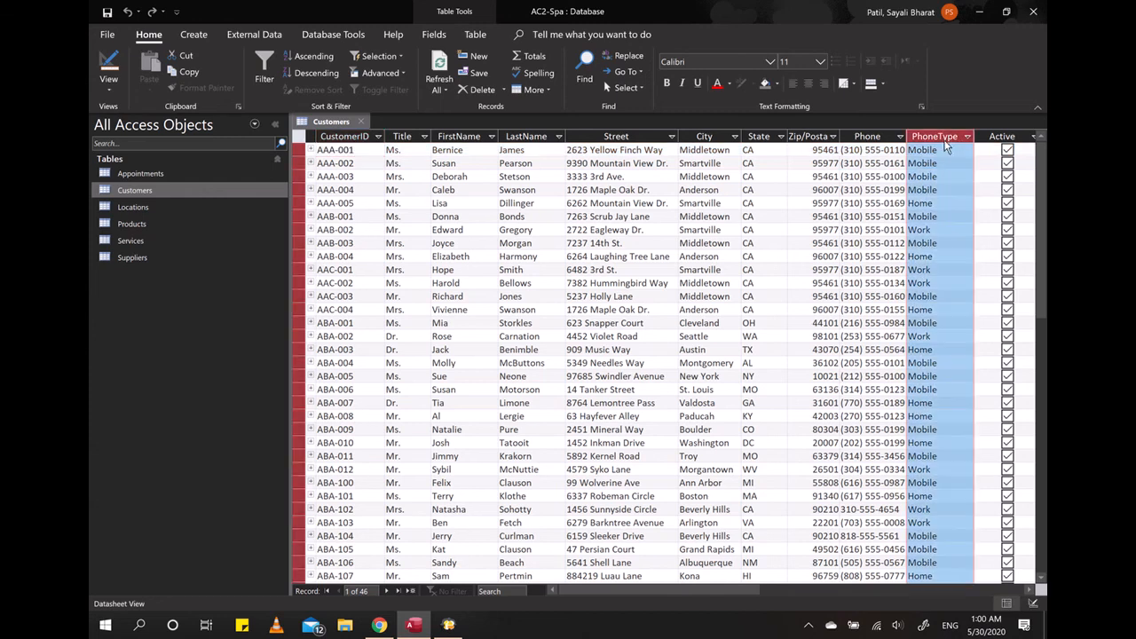
click(951, 150)
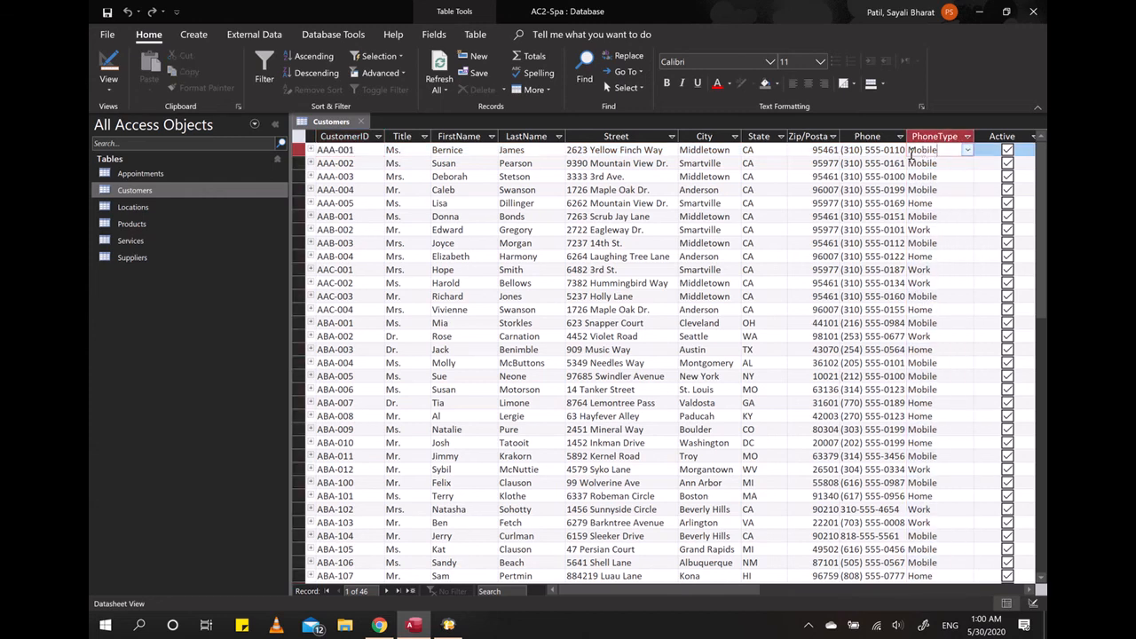
click(967, 151)
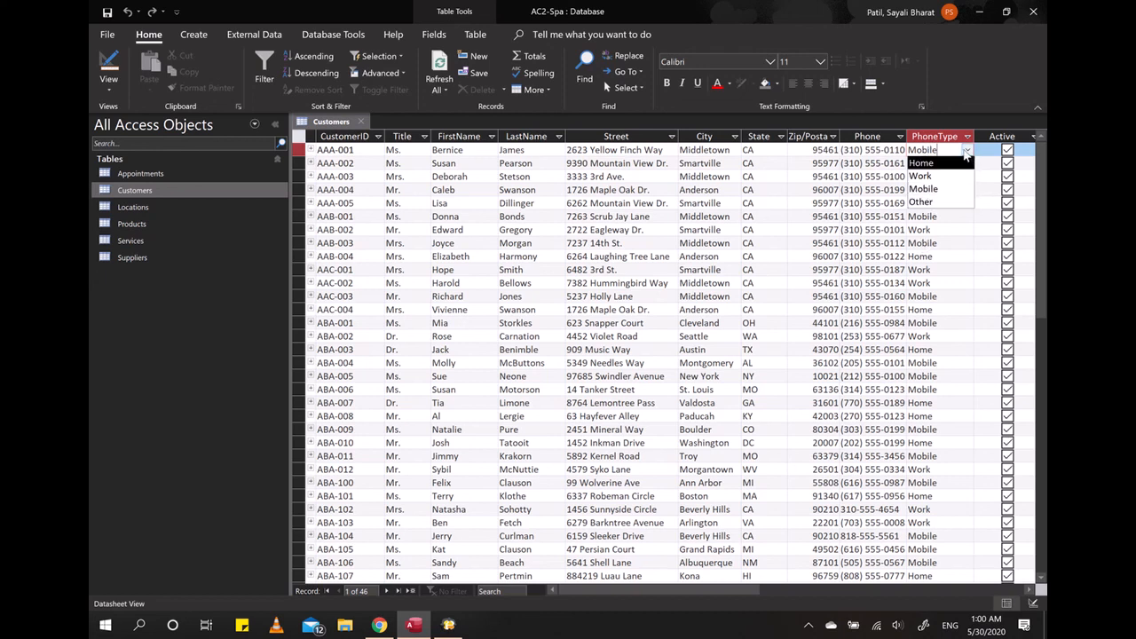
click(955, 218)
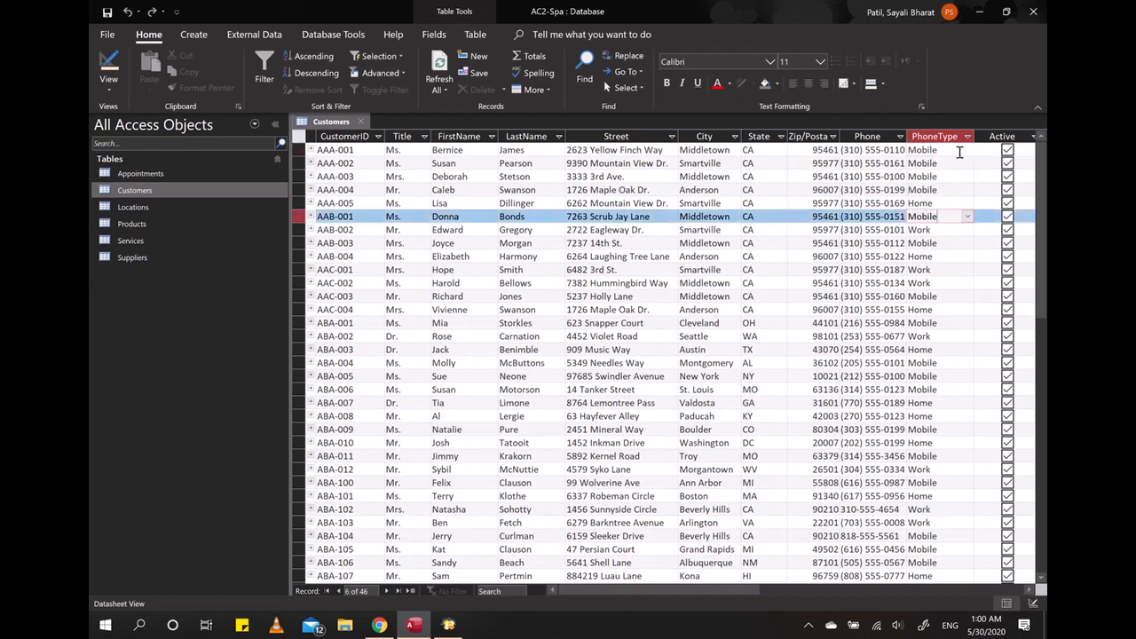
click(959, 151)
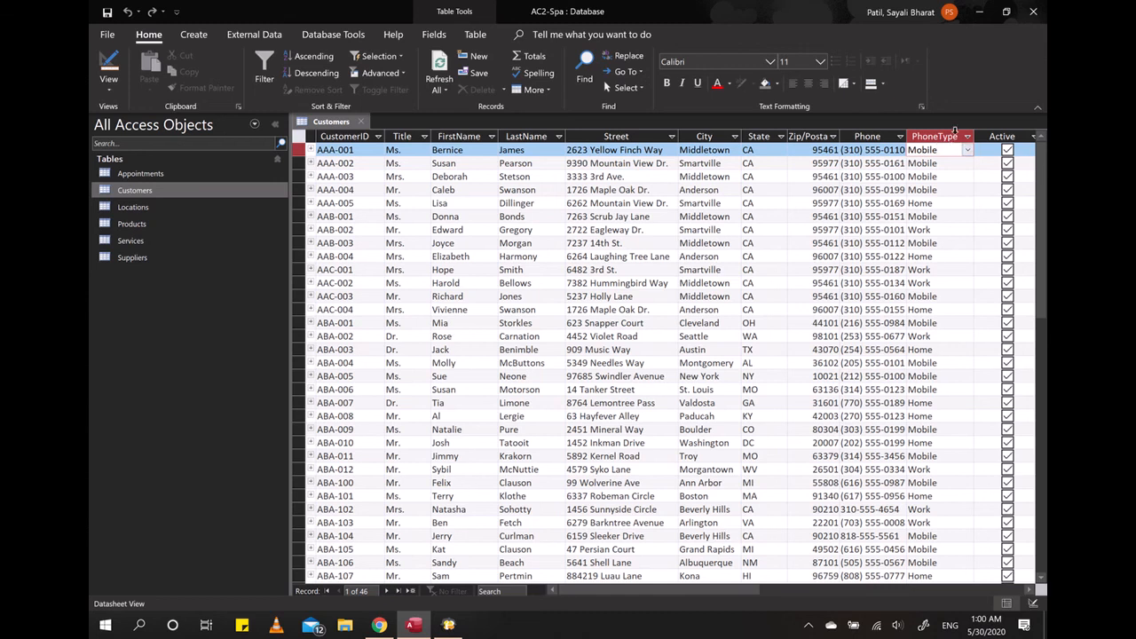